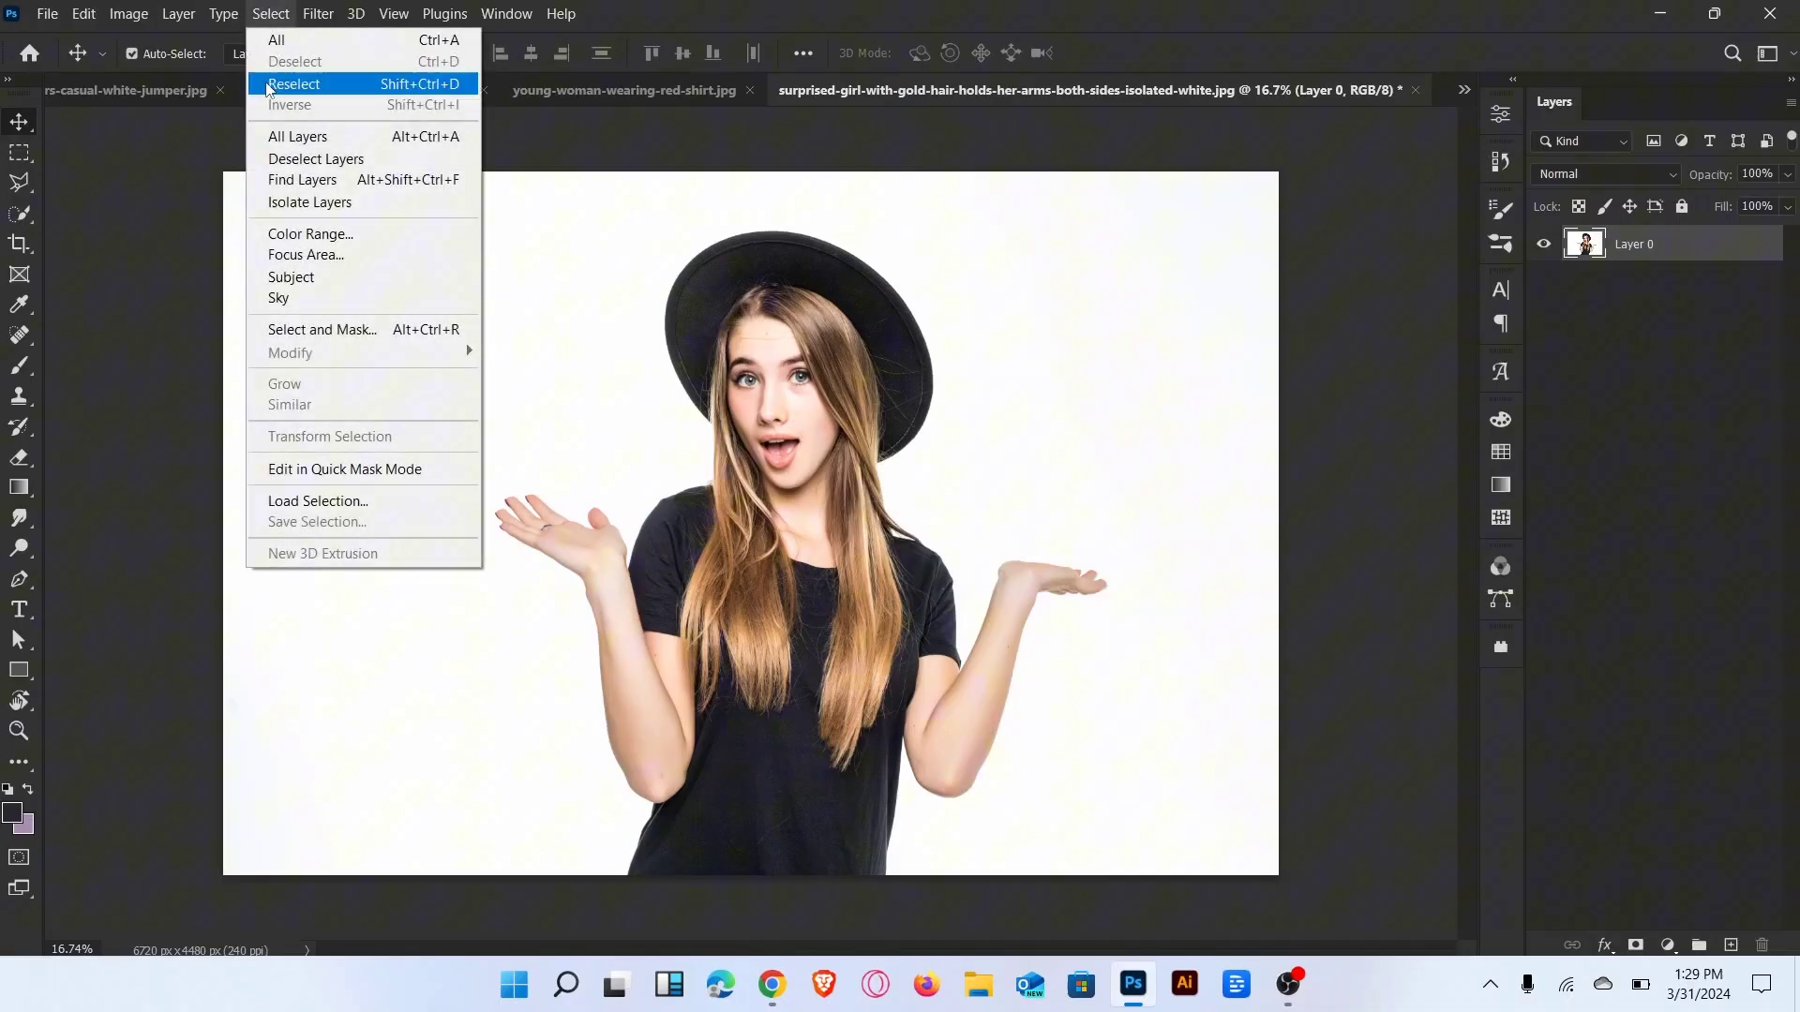
# Step: Select the dark hat, shirt and hair strands with Color Range at high fuzziness
pyautogui.click(393, 235)
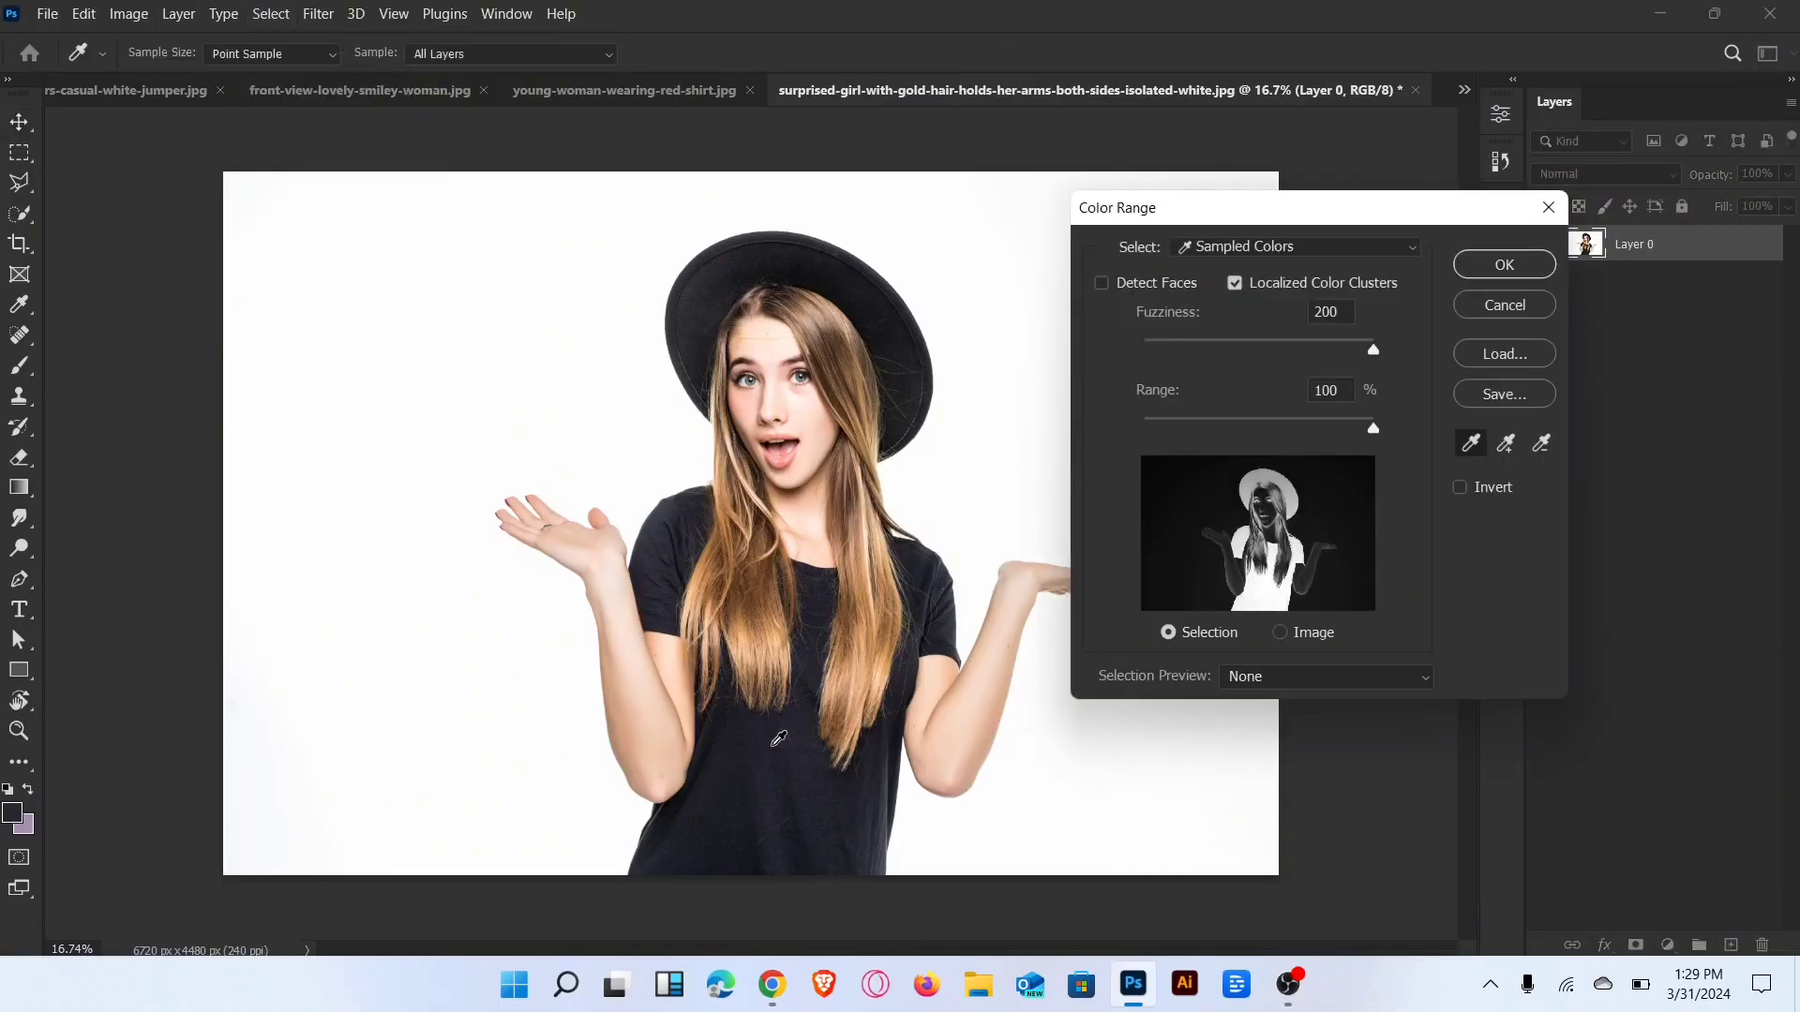
pyautogui.click(1505, 264)
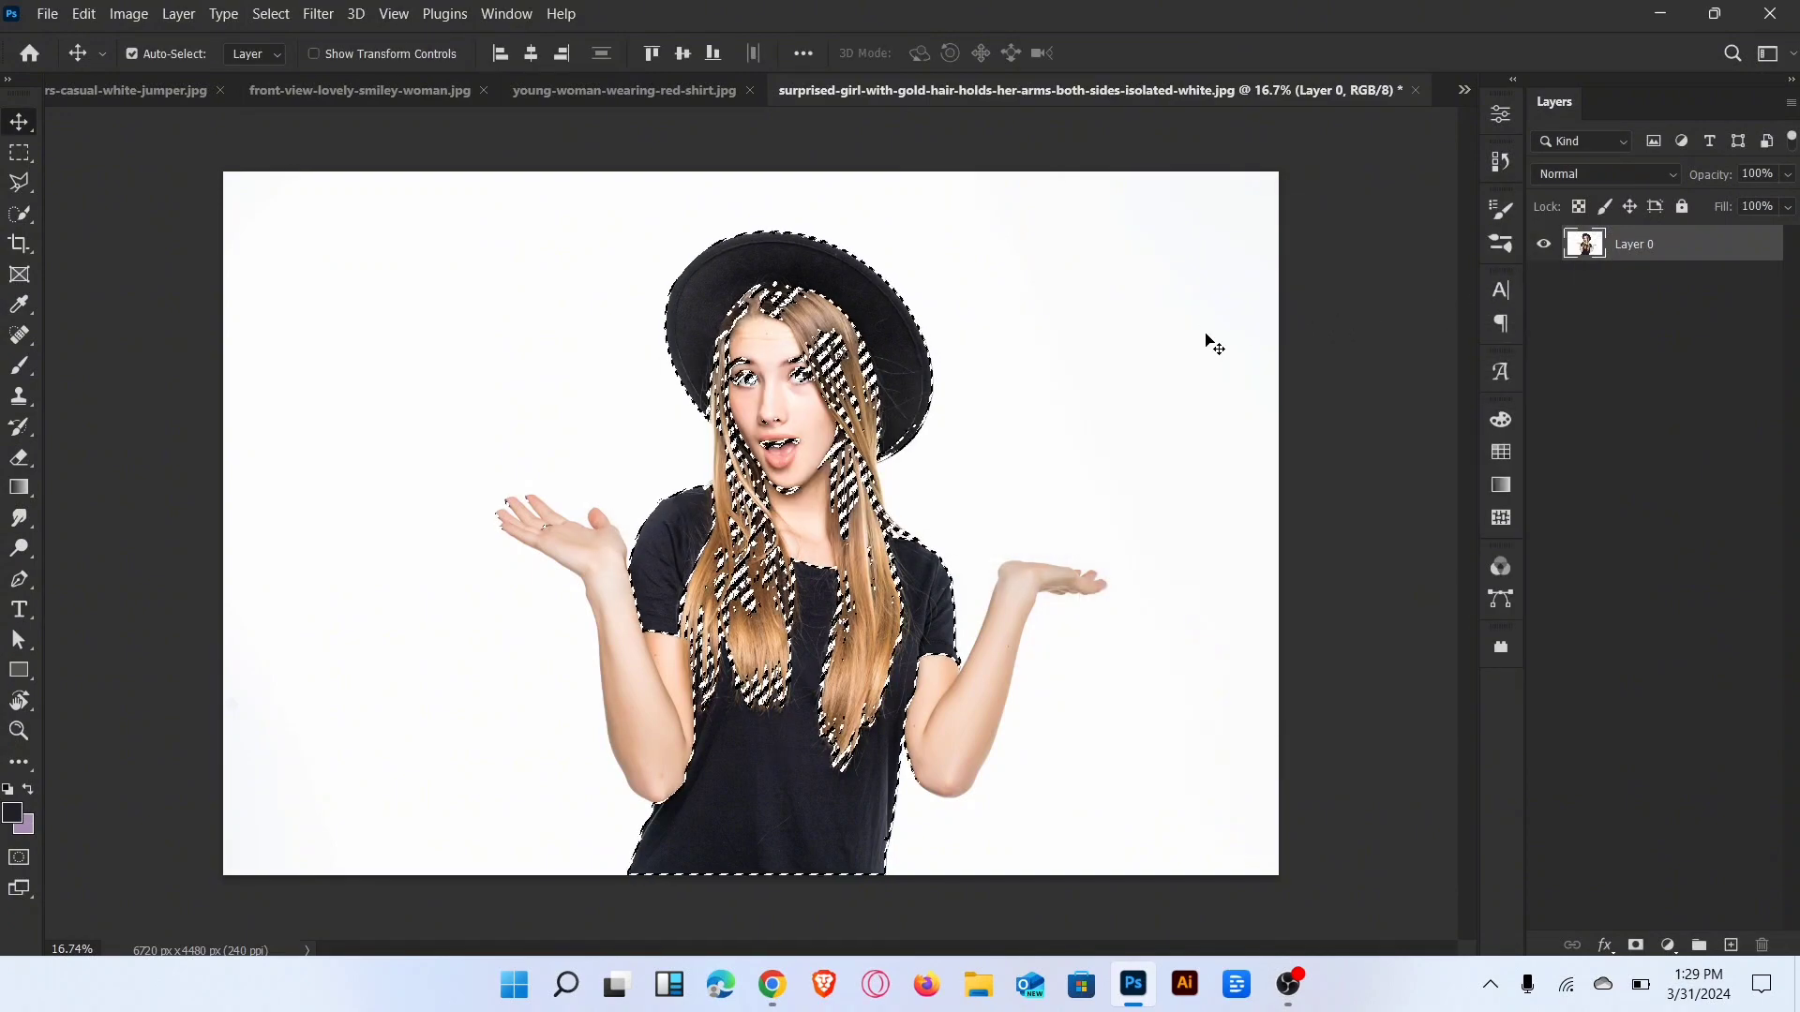
# Step: Subtract the hat, face and right sleeve edge with the Quick Selection Tool
pyautogui.click(21, 215)
pyautogui.click(85, 235)
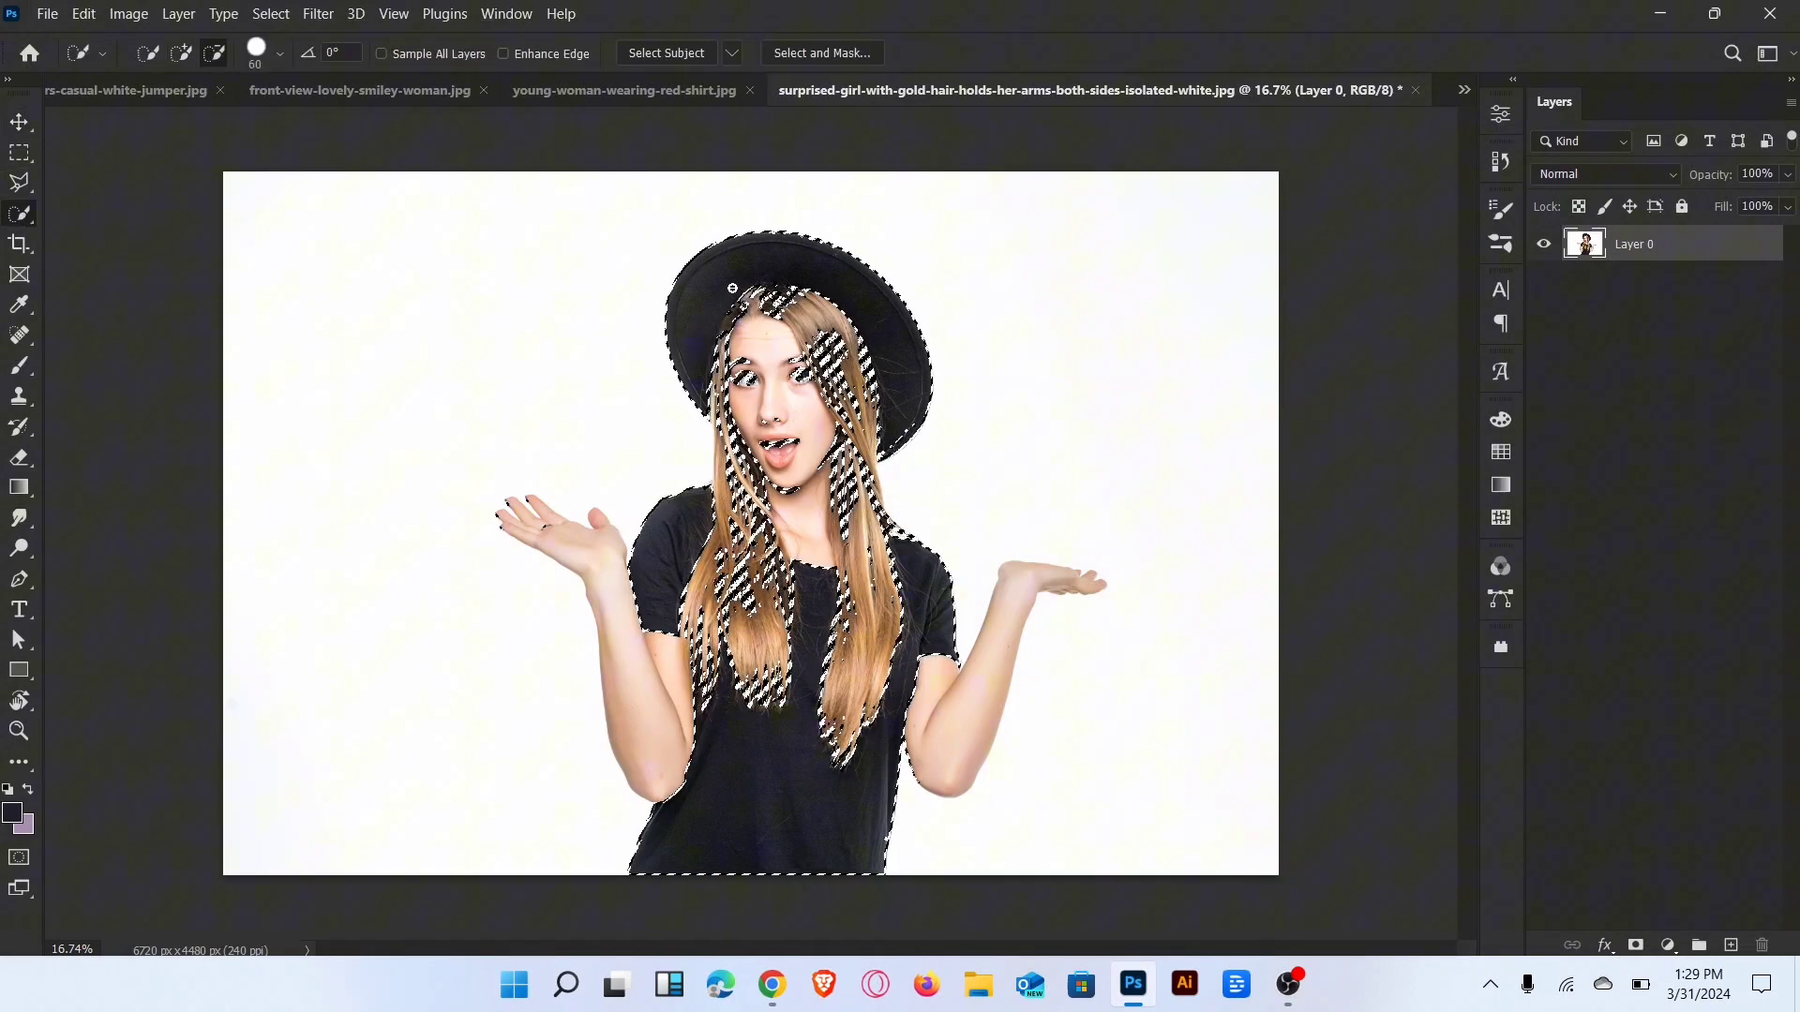
pyautogui.press('alt')
pyautogui.moveTo(803, 281)
pyautogui.mouseDown()
pyautogui.moveTo(750, 454)
pyautogui.moveTo(755, 533)
pyautogui.moveTo(857, 534)
pyautogui.mouseUp()
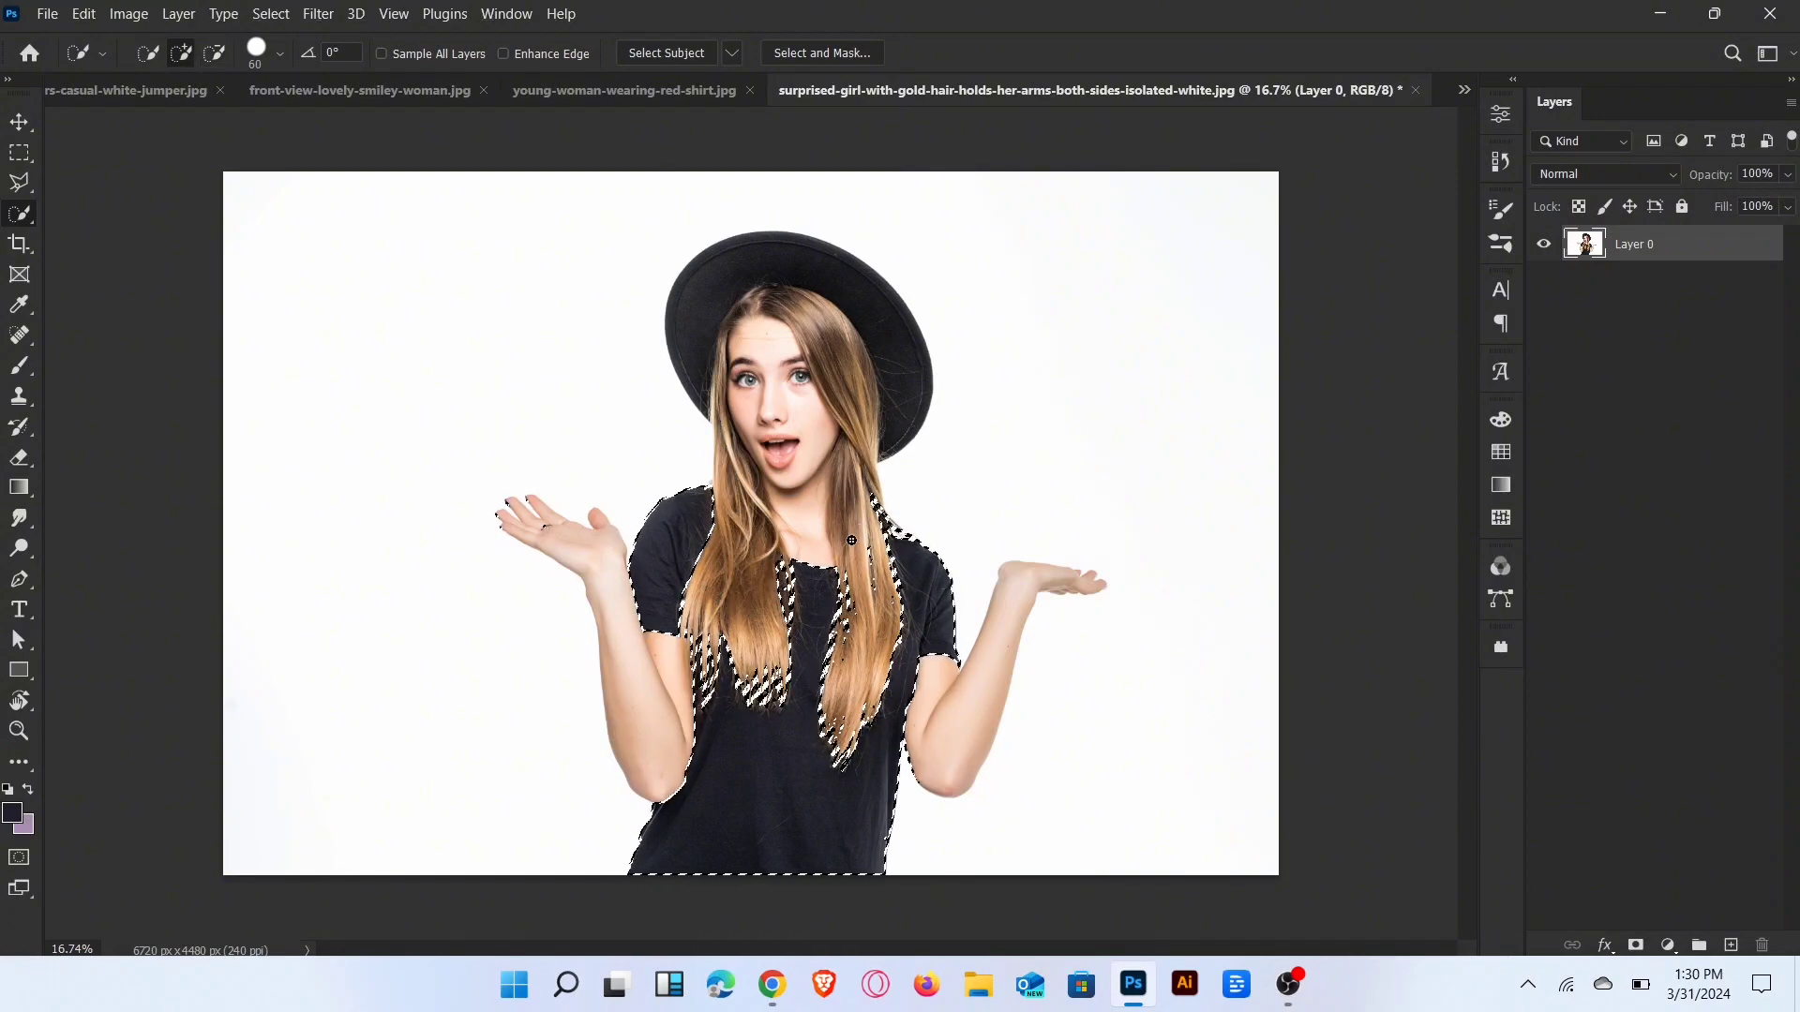
pyautogui.press('alt')
pyautogui.keyDown('alt'); pyautogui.click(950, 598); pyautogui.keyUp('alt')
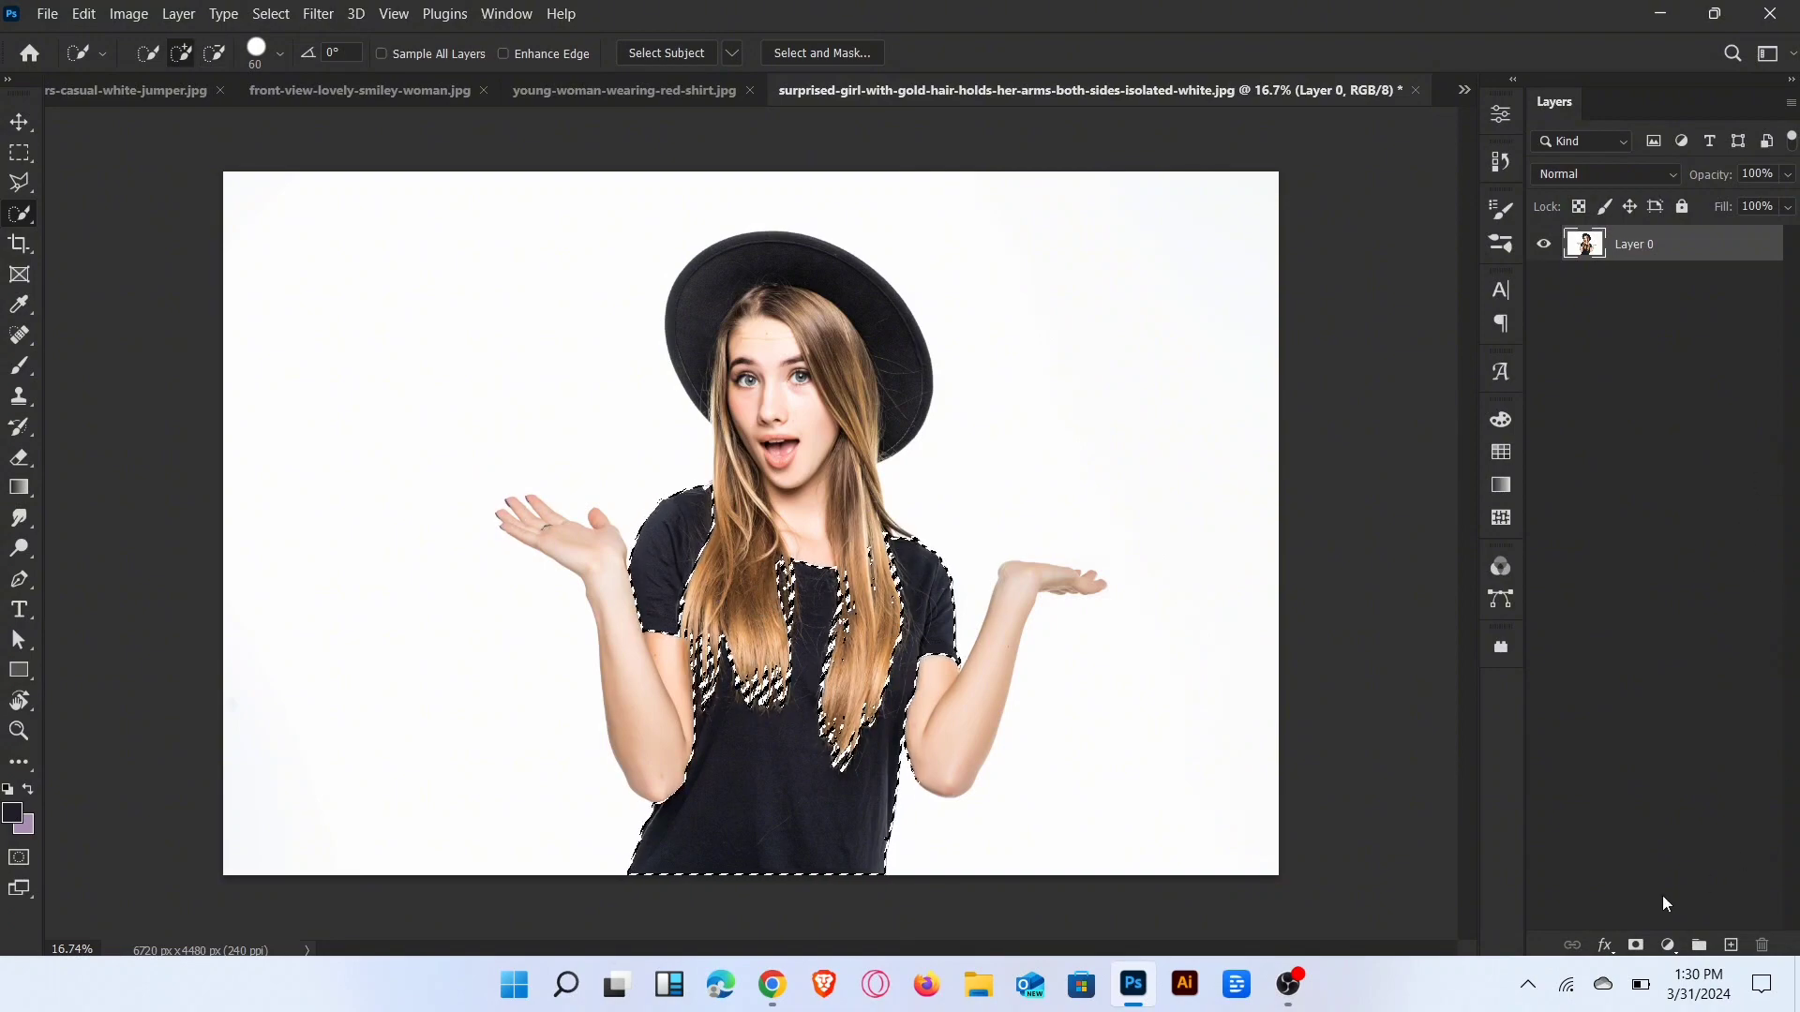
# Step: Add a blue Solid Color fill layer over the shirt in Color blend mode
pyautogui.click(1668, 946)
pyautogui.click(1659, 555)
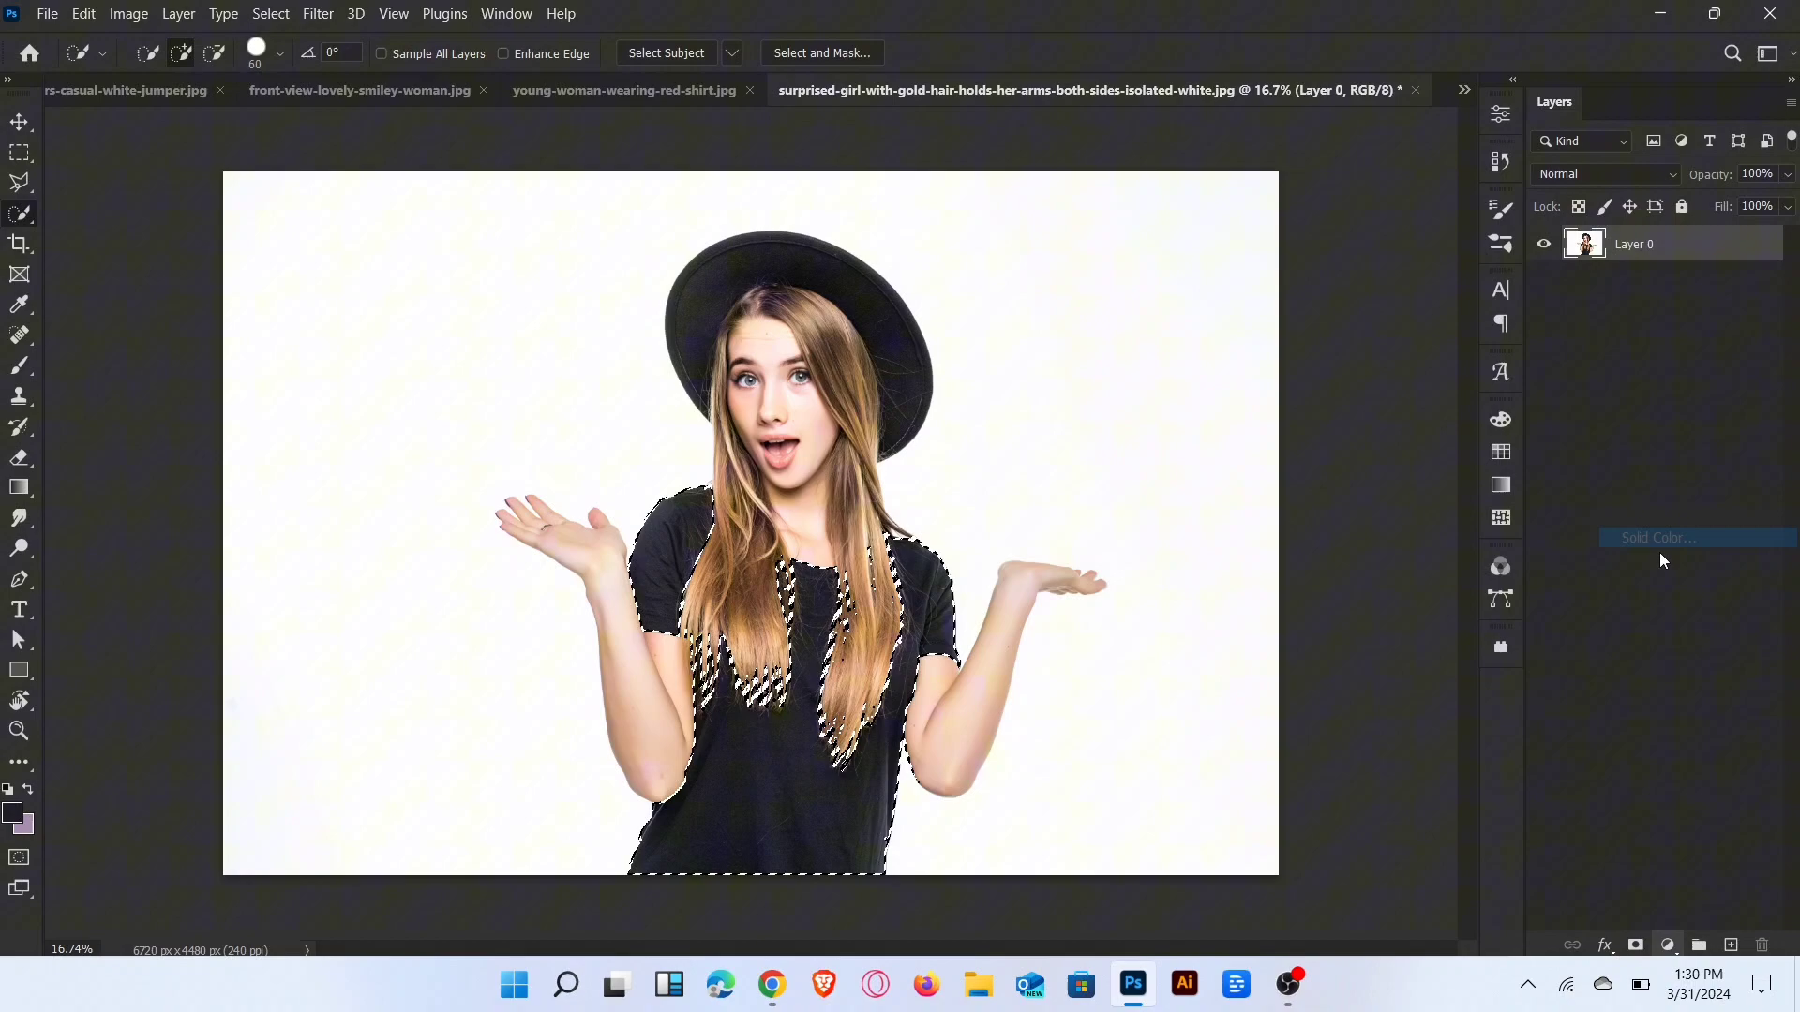
pyautogui.click(1206, 428)
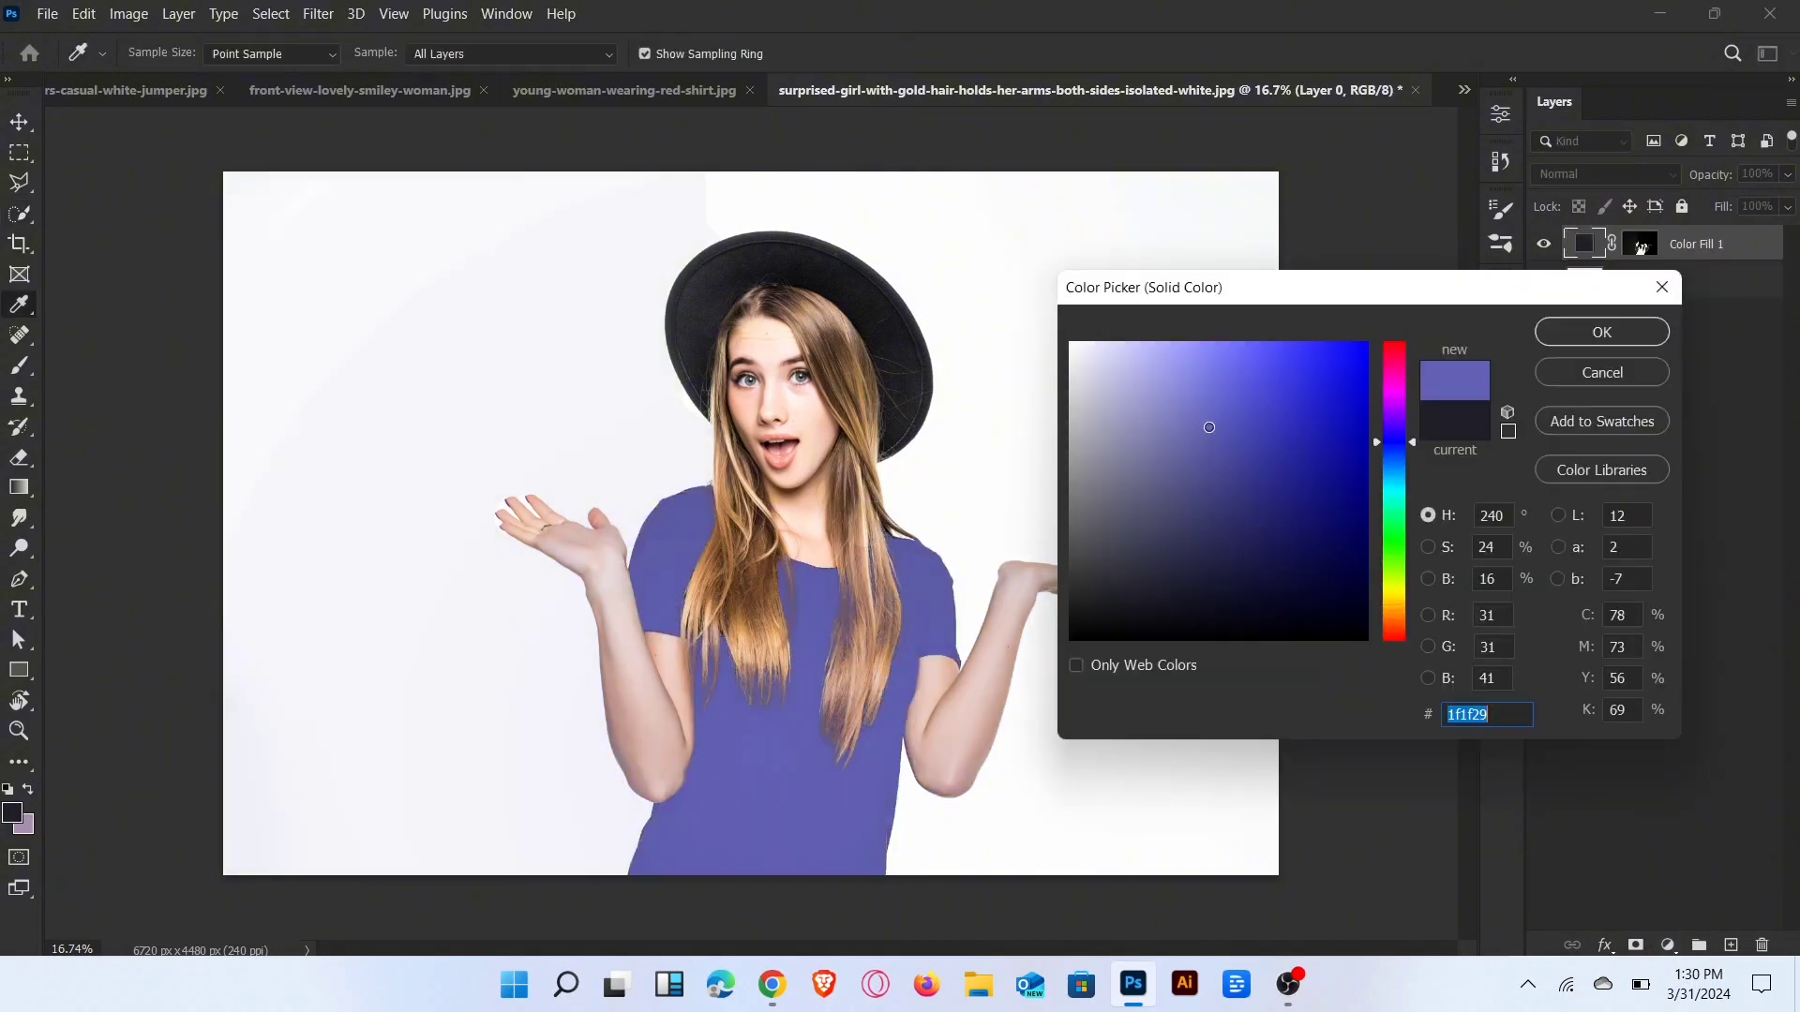
pyautogui.click(1573, 339)
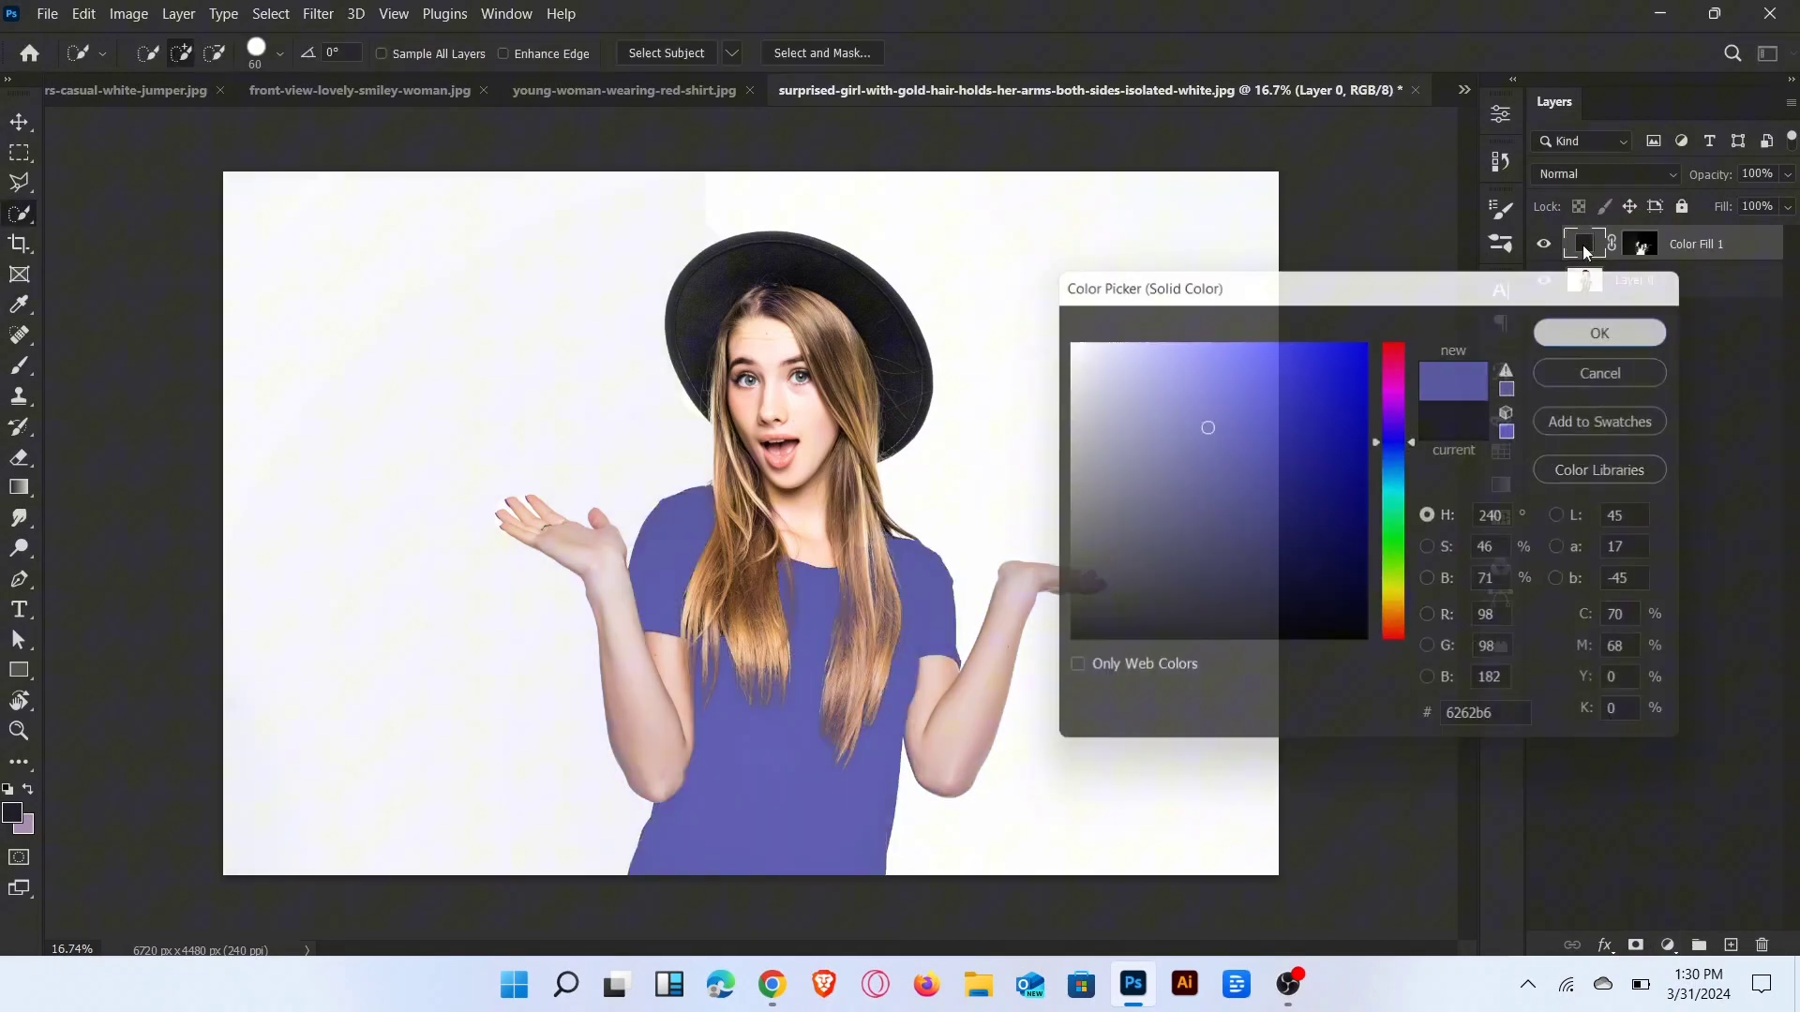
pyautogui.click(1600, 178)
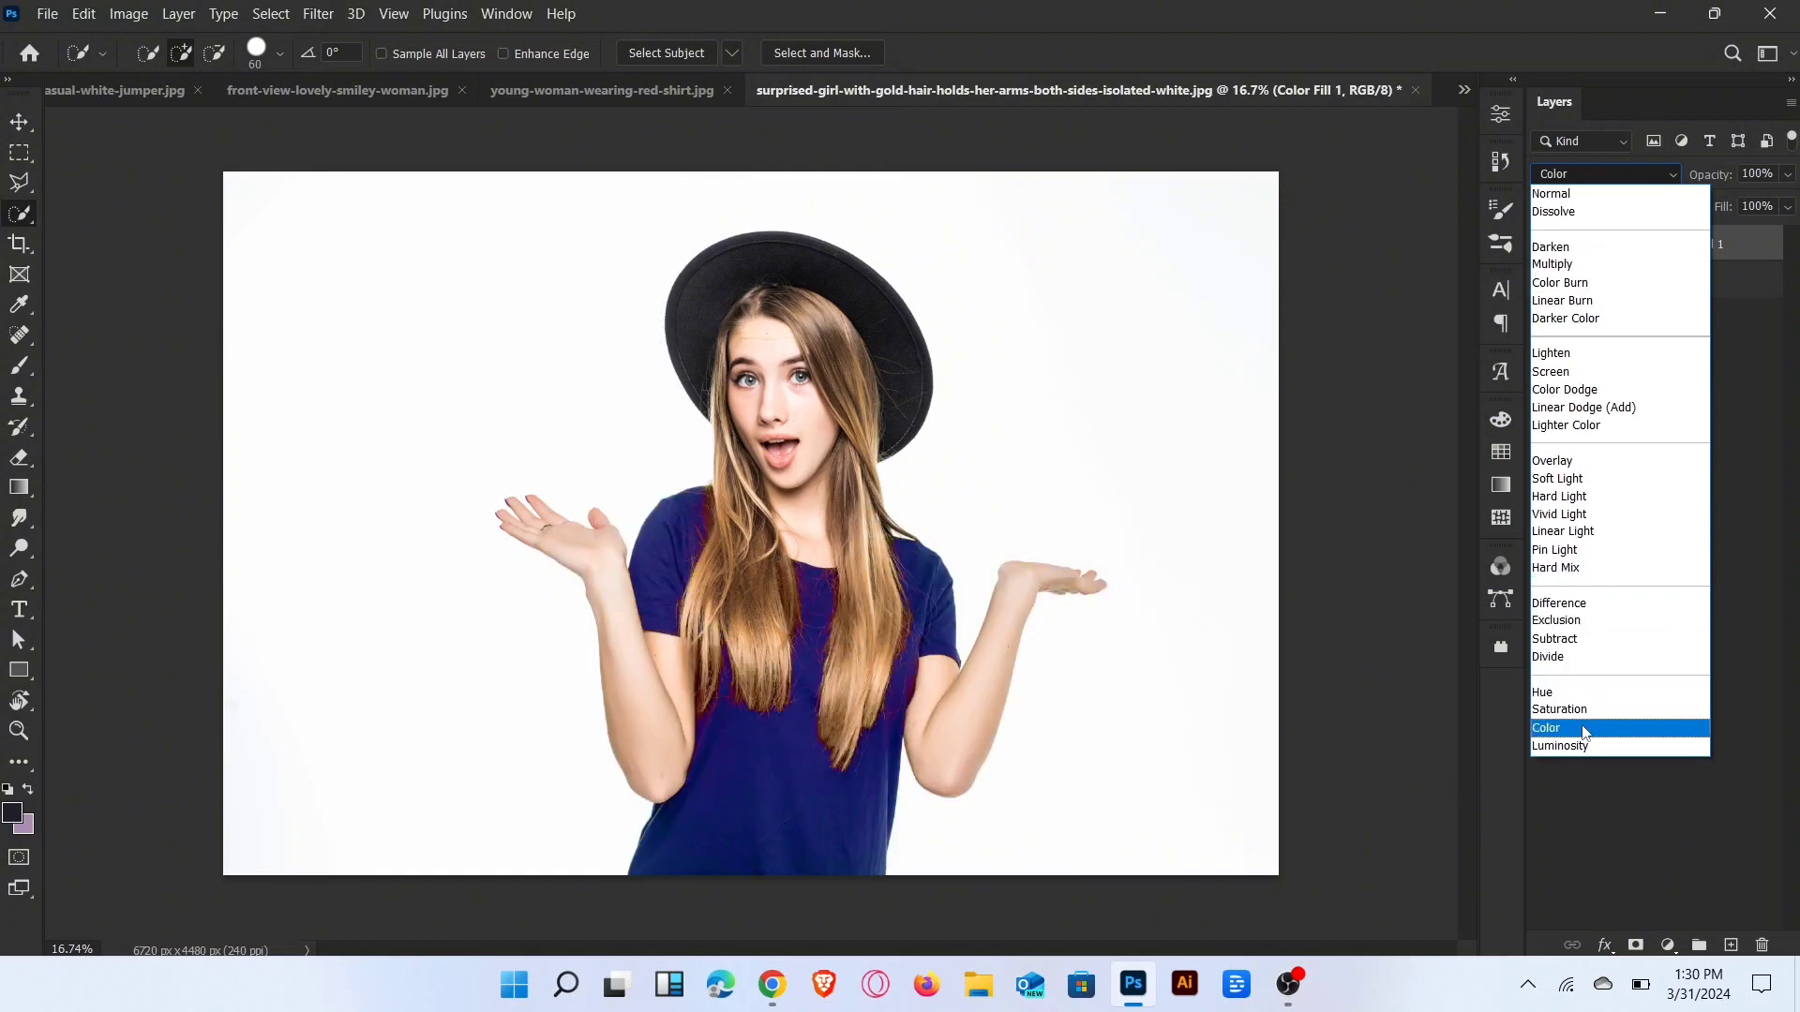
pyautogui.click(1580, 728)
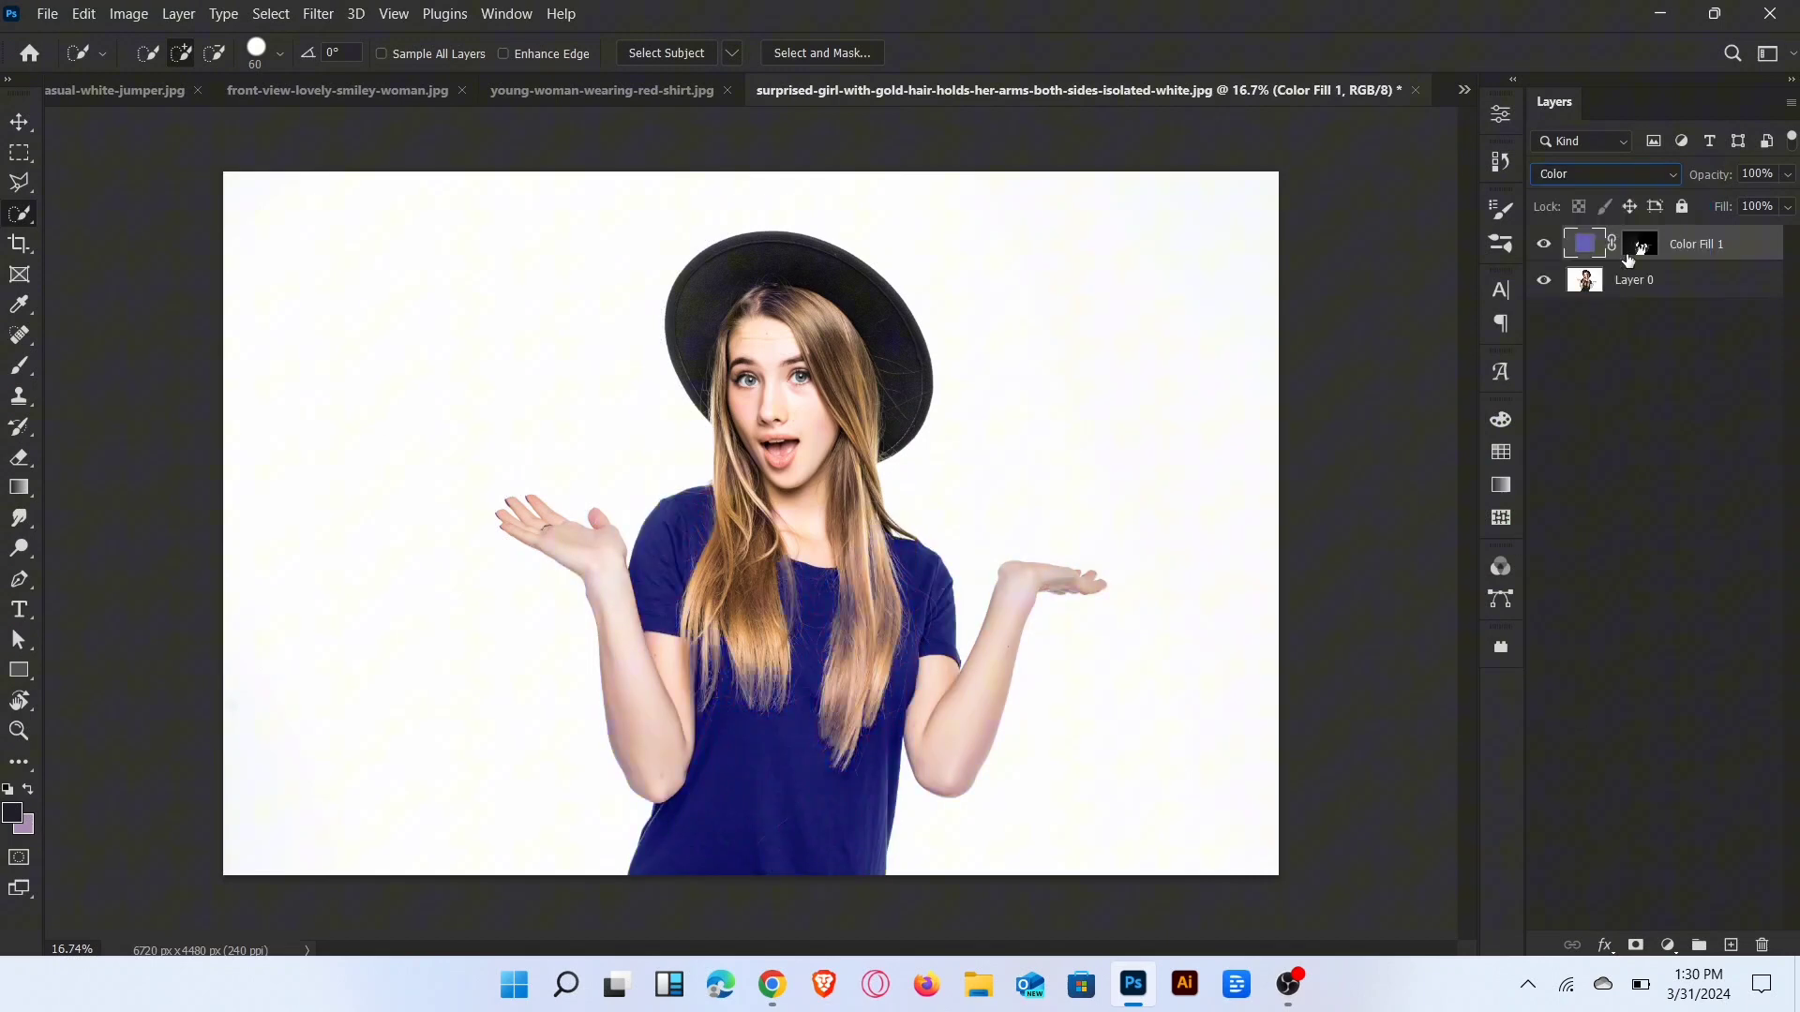
# Step: Return to Layer 0 and select the hat with the Quick Selection Tool
pyautogui.hotkey('alt', '[')
pyautogui.rightClick(20, 215)
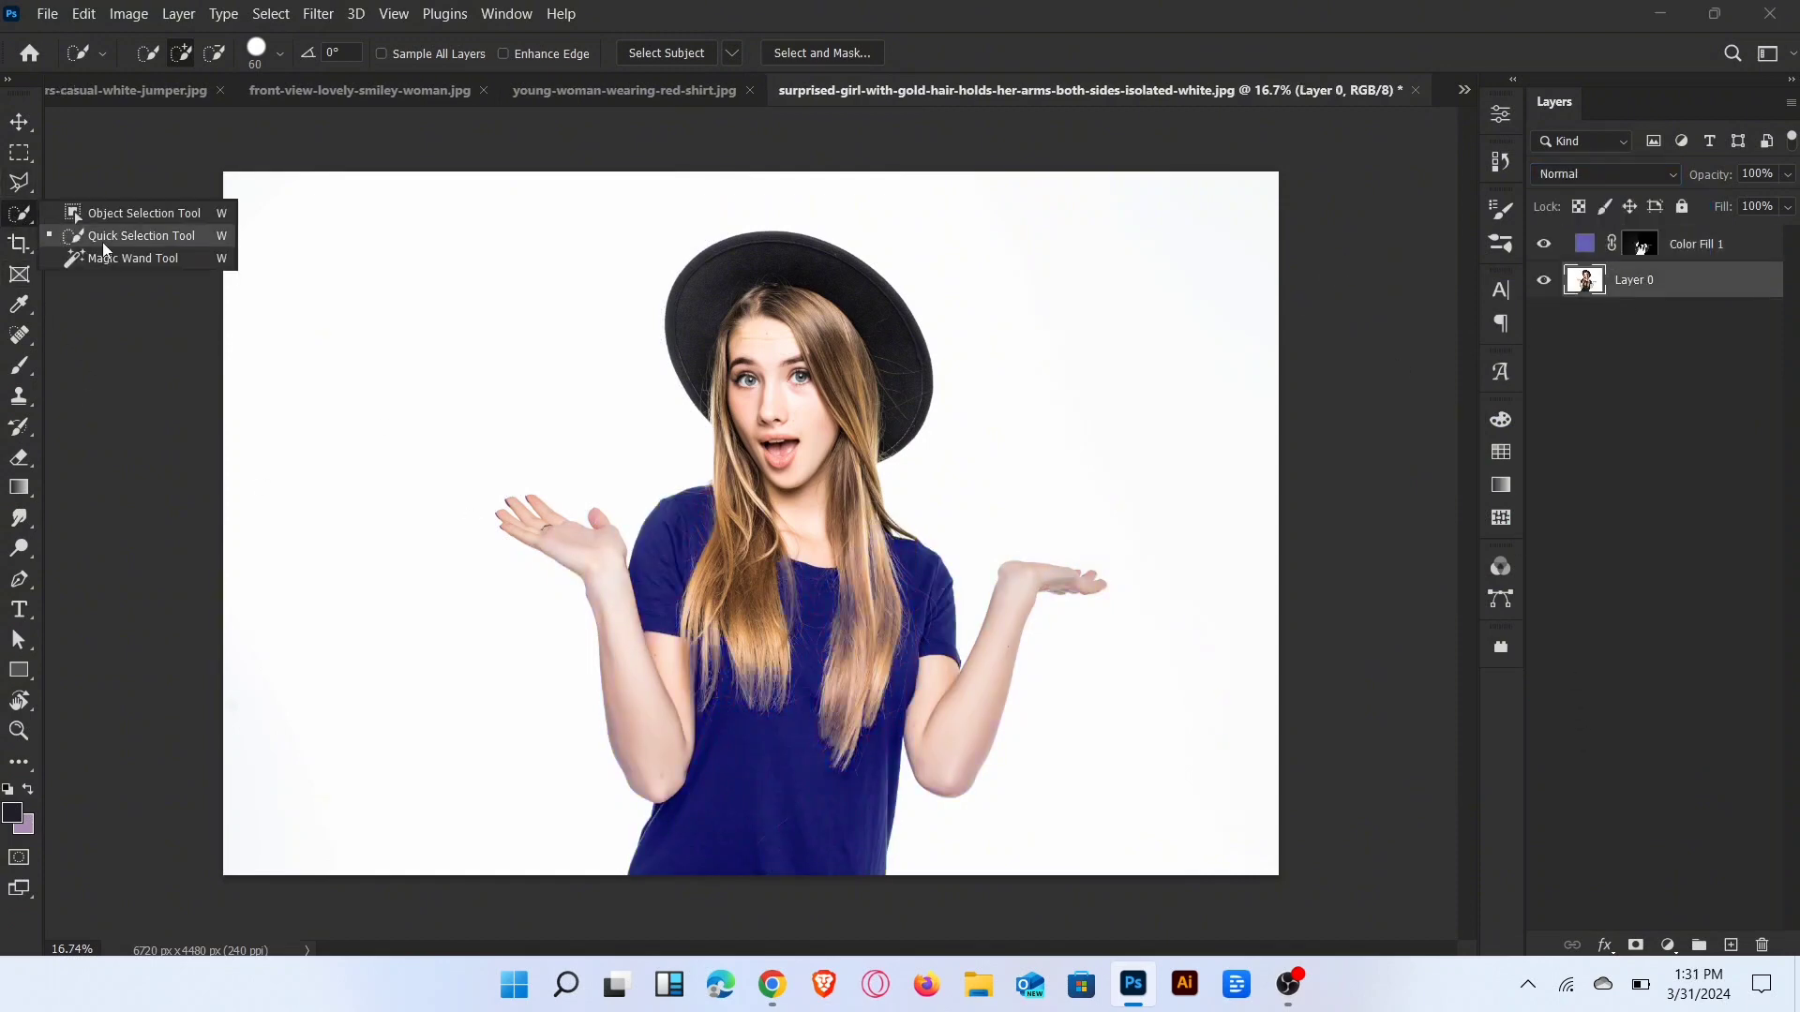
pyautogui.click(133, 258)
pyautogui.rightClick(20, 215)
pyautogui.click(87, 235)
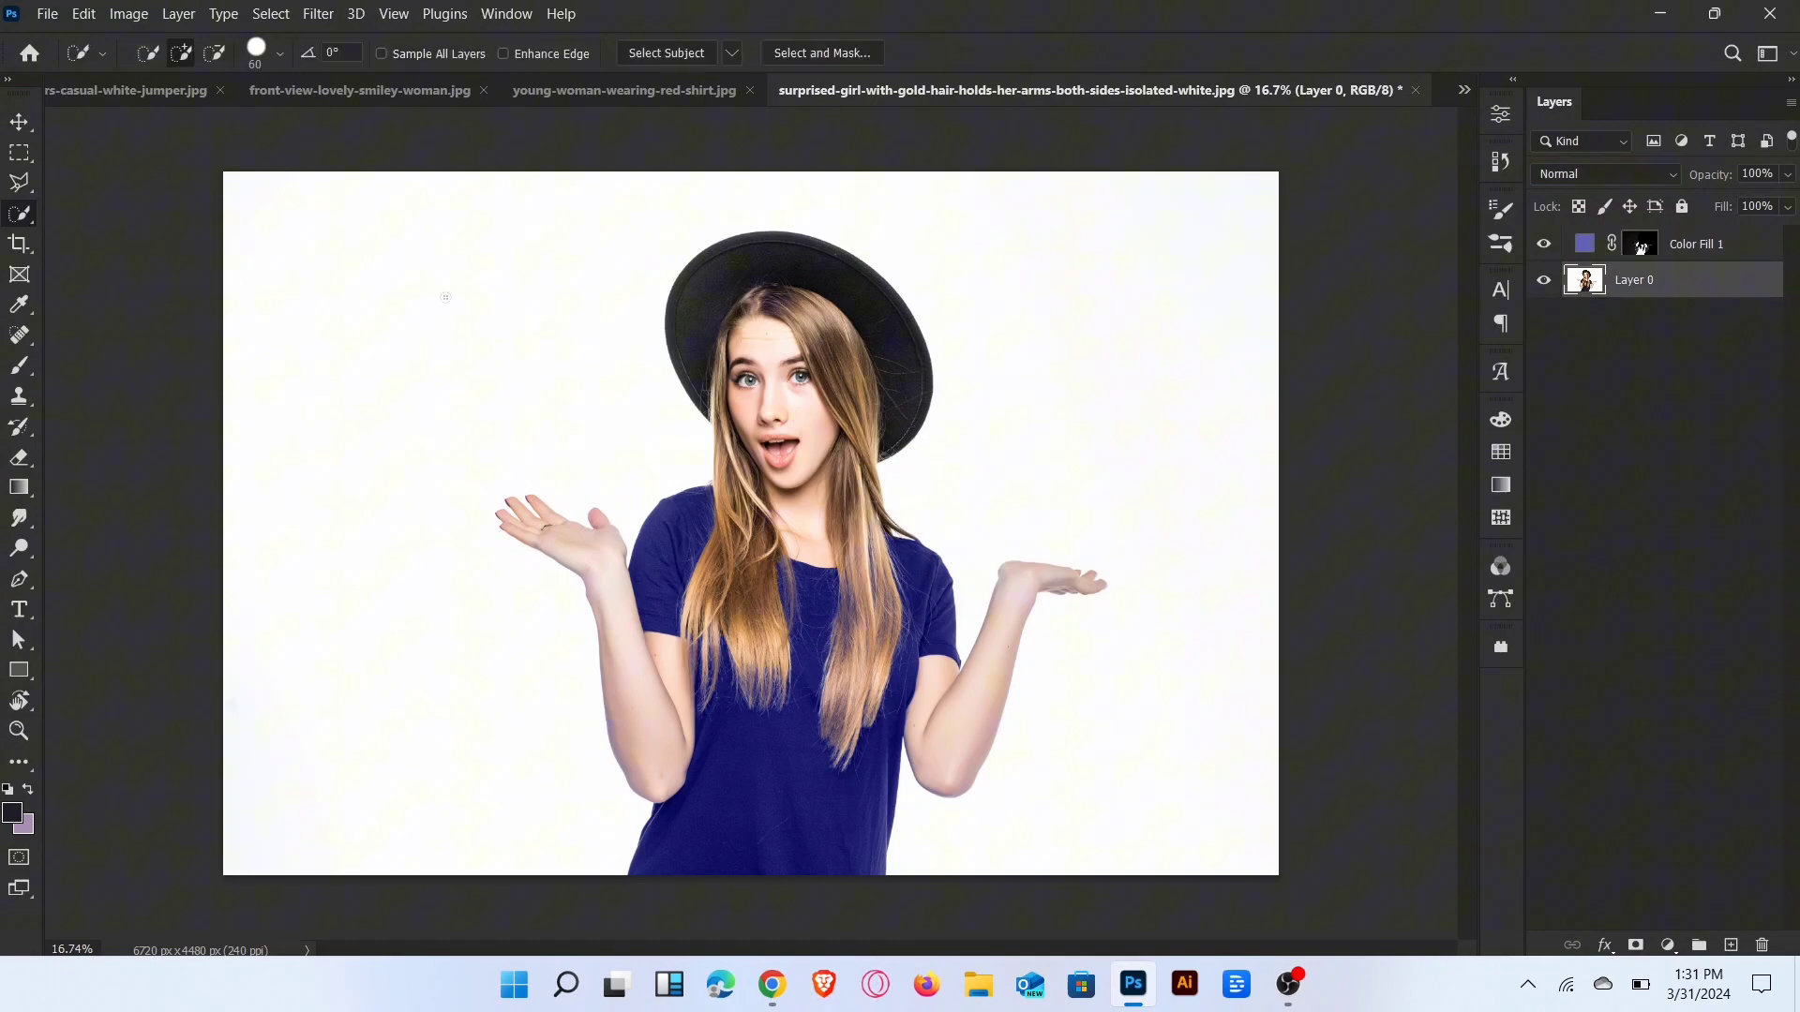
pyautogui.moveTo(673, 301); pyautogui.dragTo(702, 353)
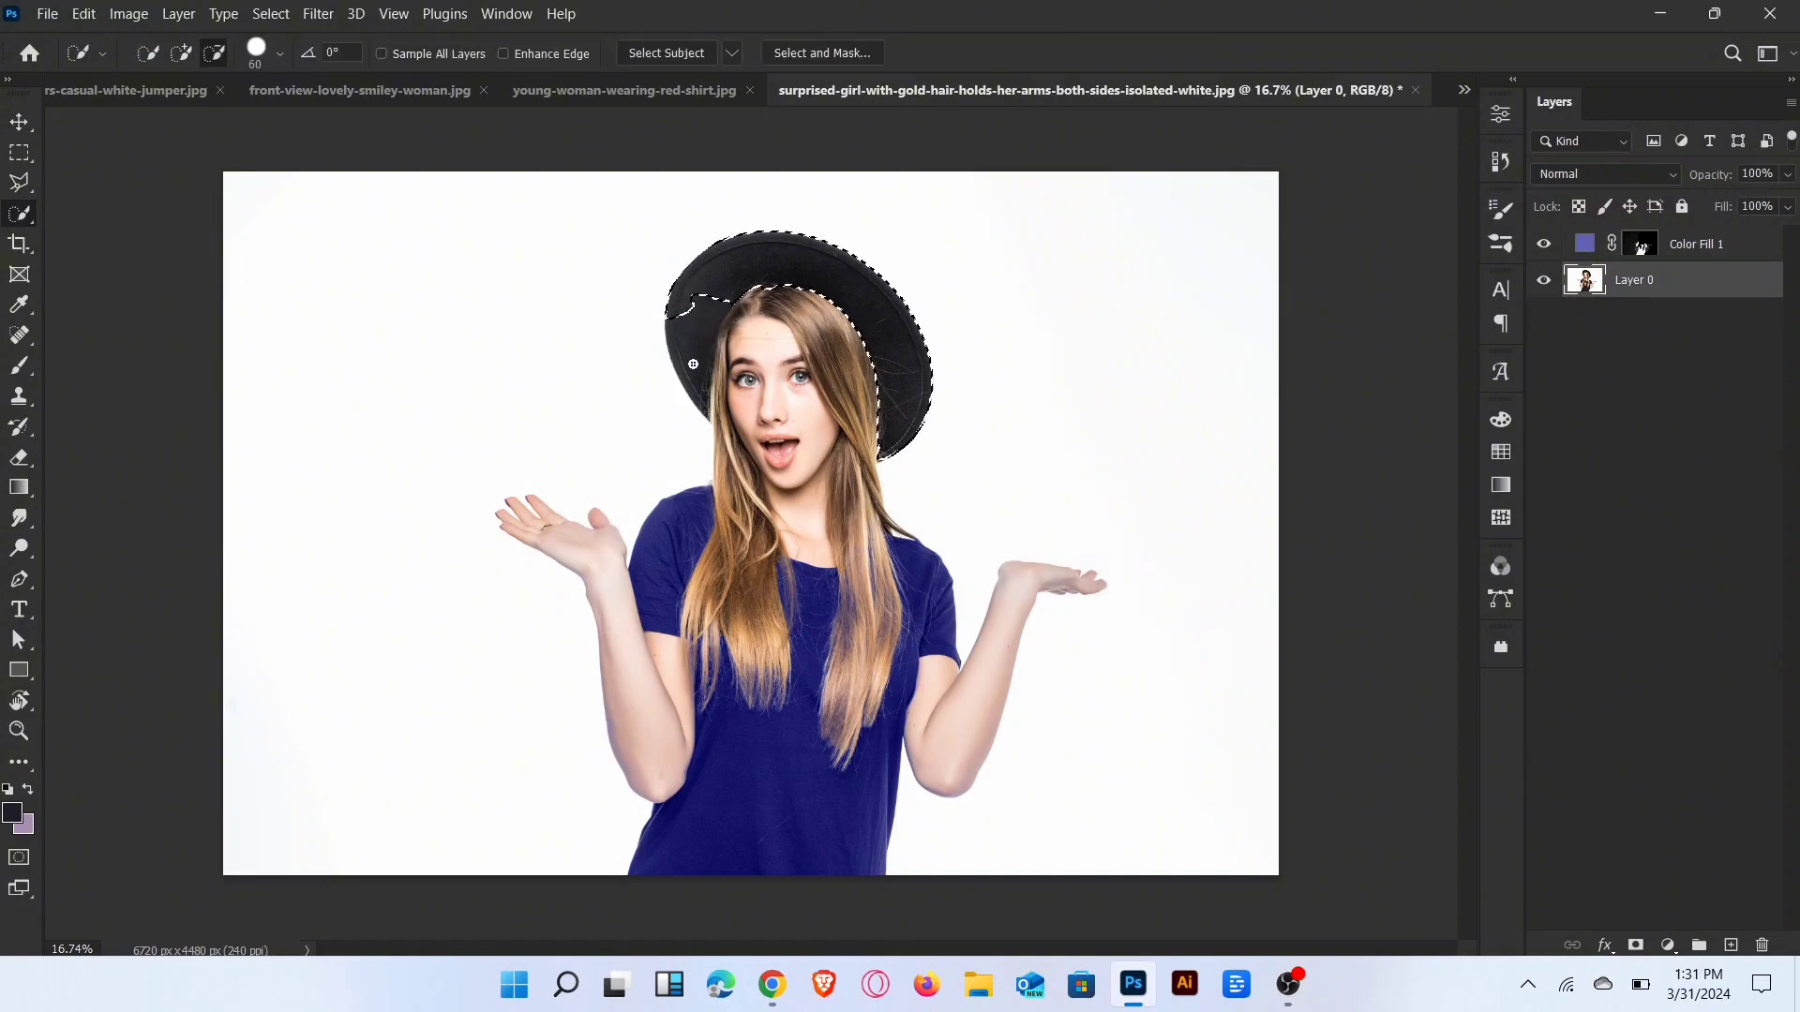
pyautogui.scroll(3, 1001, 454)
pyautogui.scroll(-2, 999, 454)
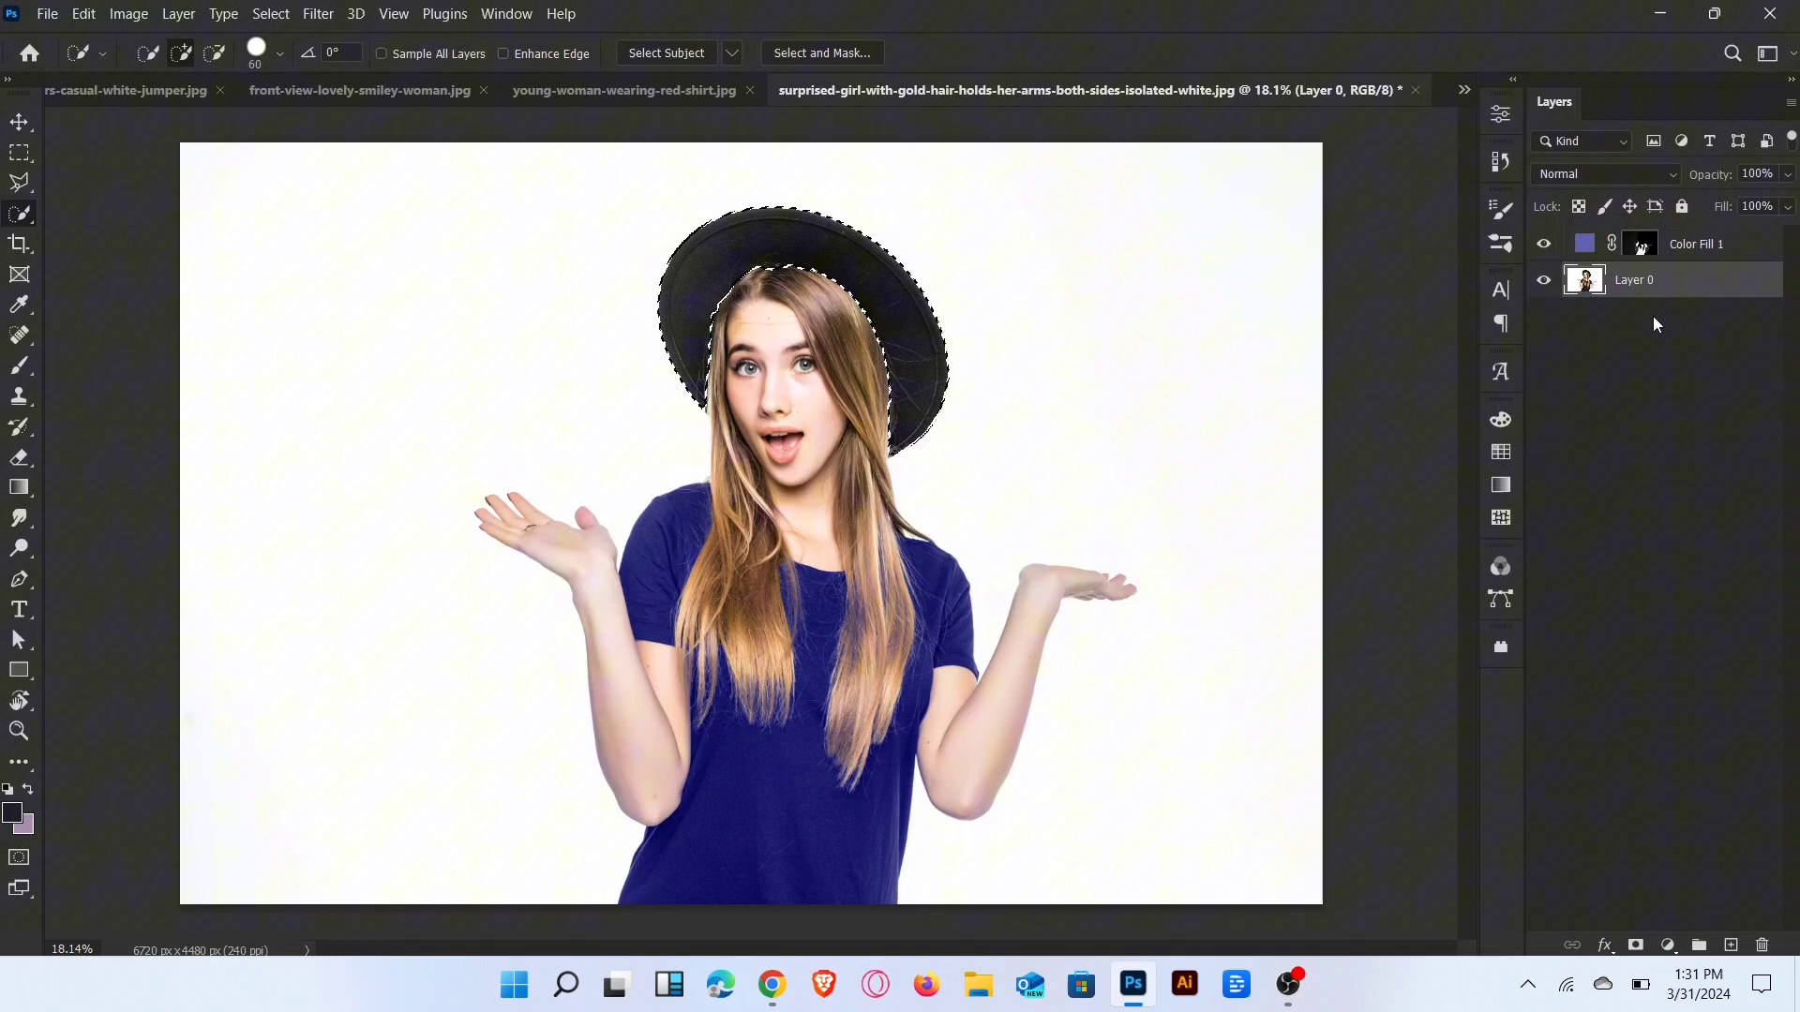
# Step: Add a dark blue Solid Color fill layer, Color Fill 2, for the hat in Color blend mode
pyautogui.click(1668, 945)
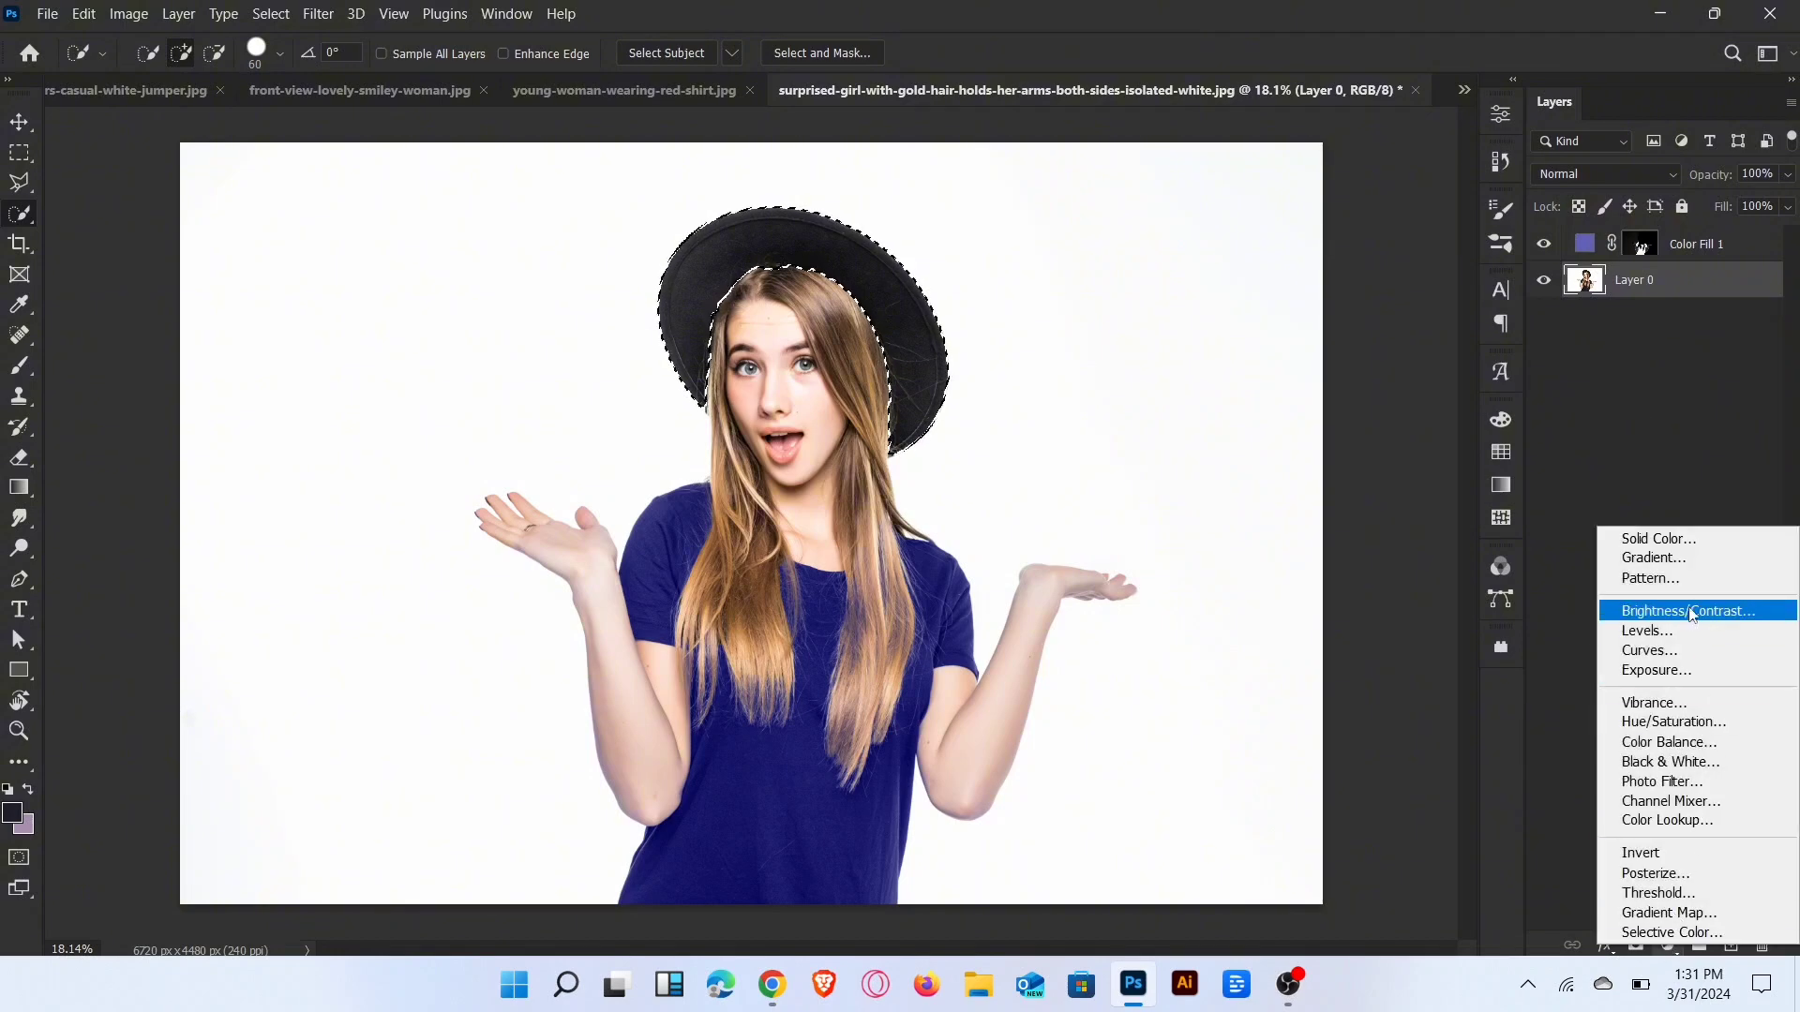
pyautogui.click(1688, 535)
pyautogui.click(1315, 522)
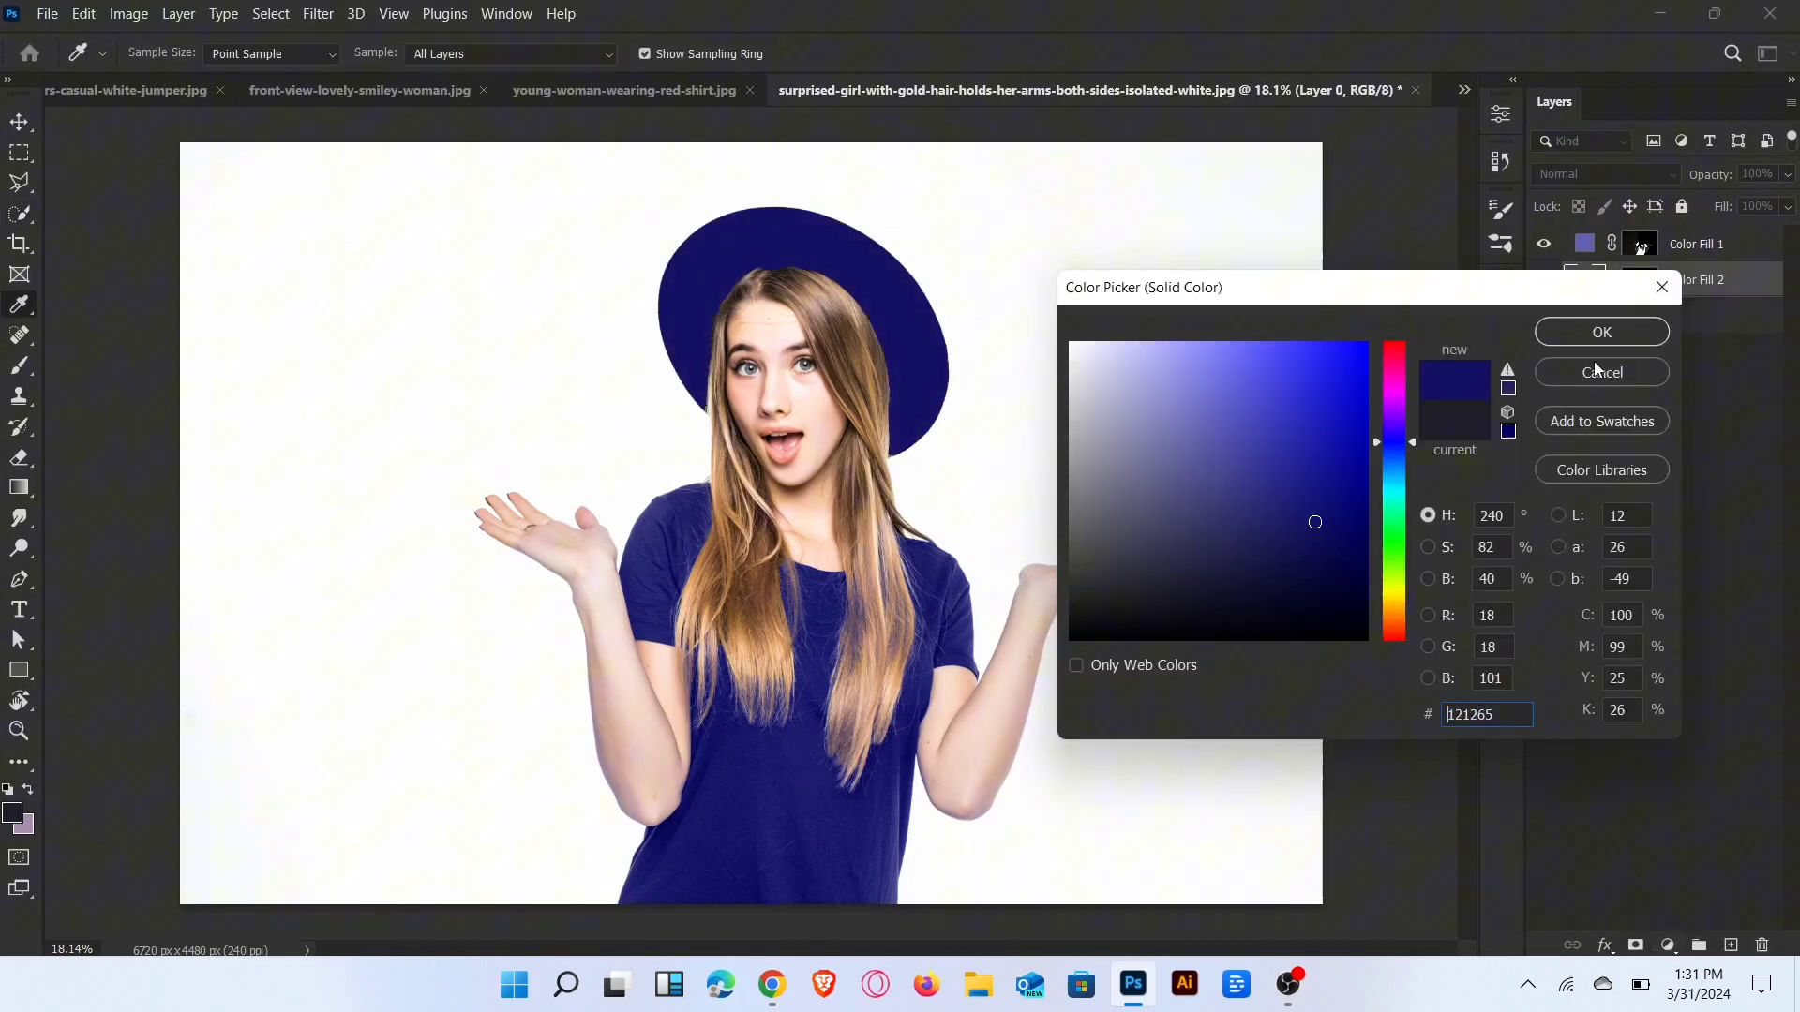
pyautogui.click(1611, 333)
pyautogui.click(1611, 177)
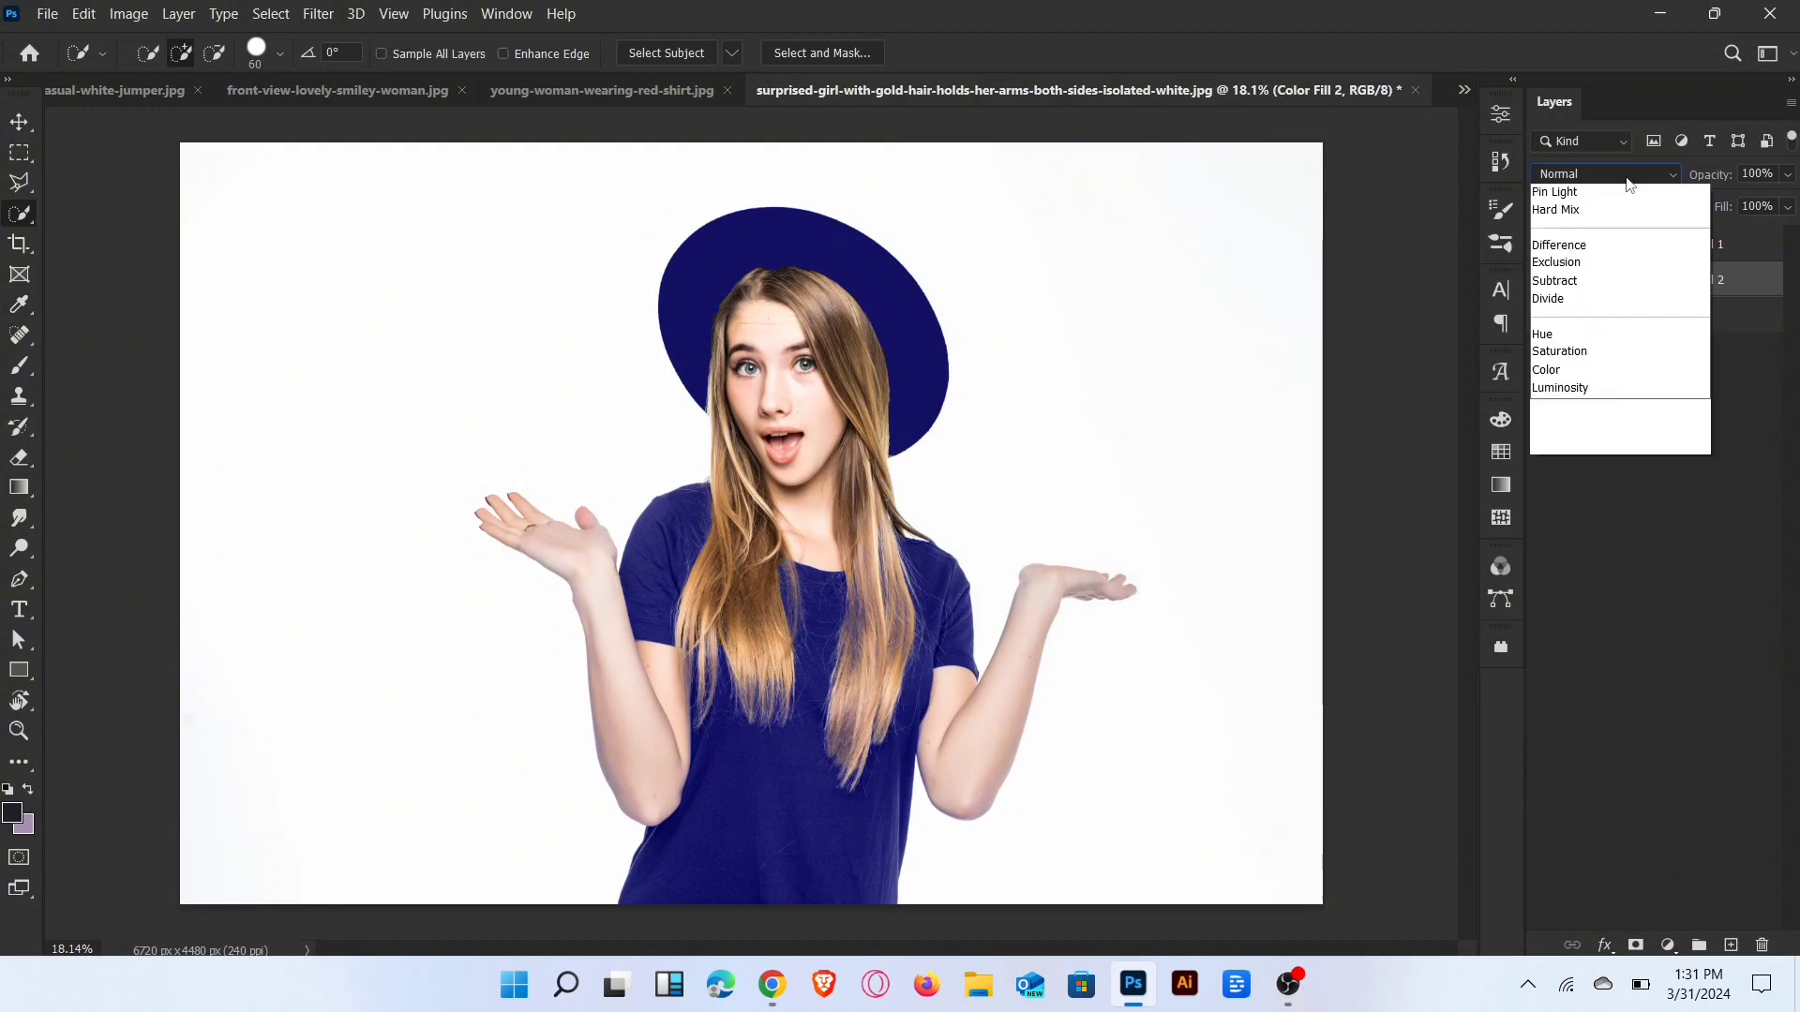
pyautogui.click(1575, 726)
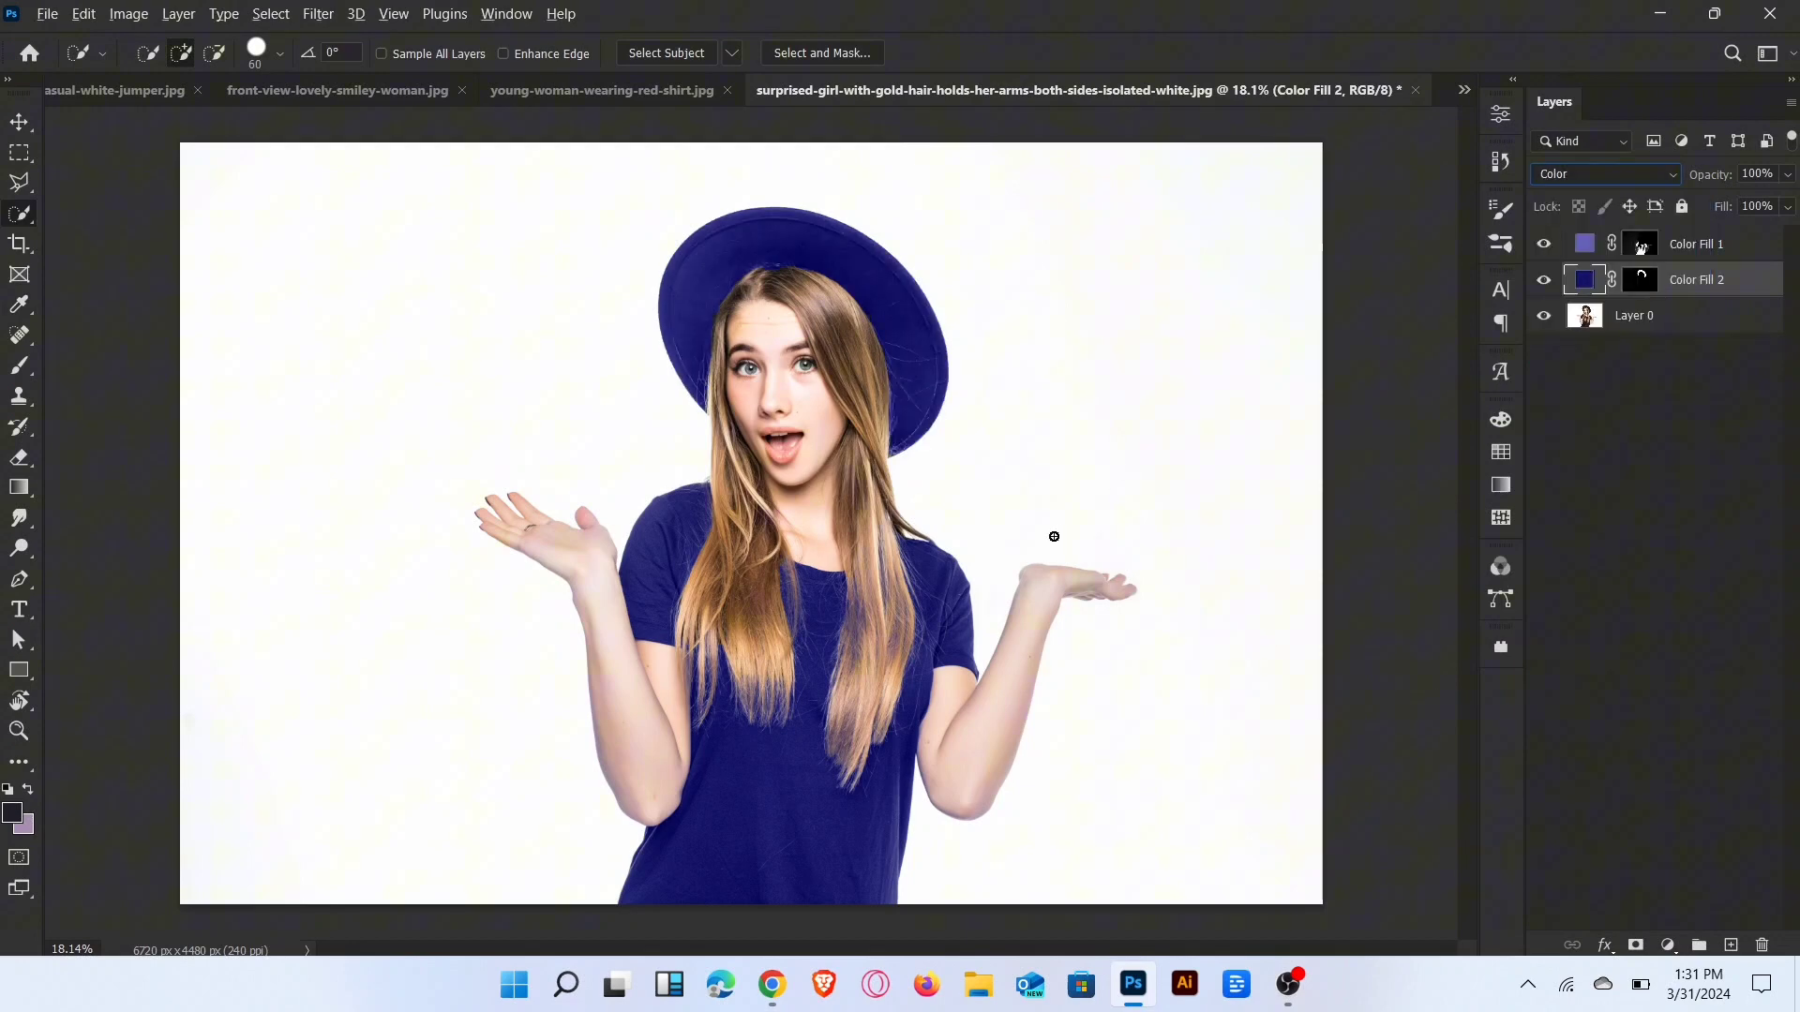
pyautogui.click(19, 123)
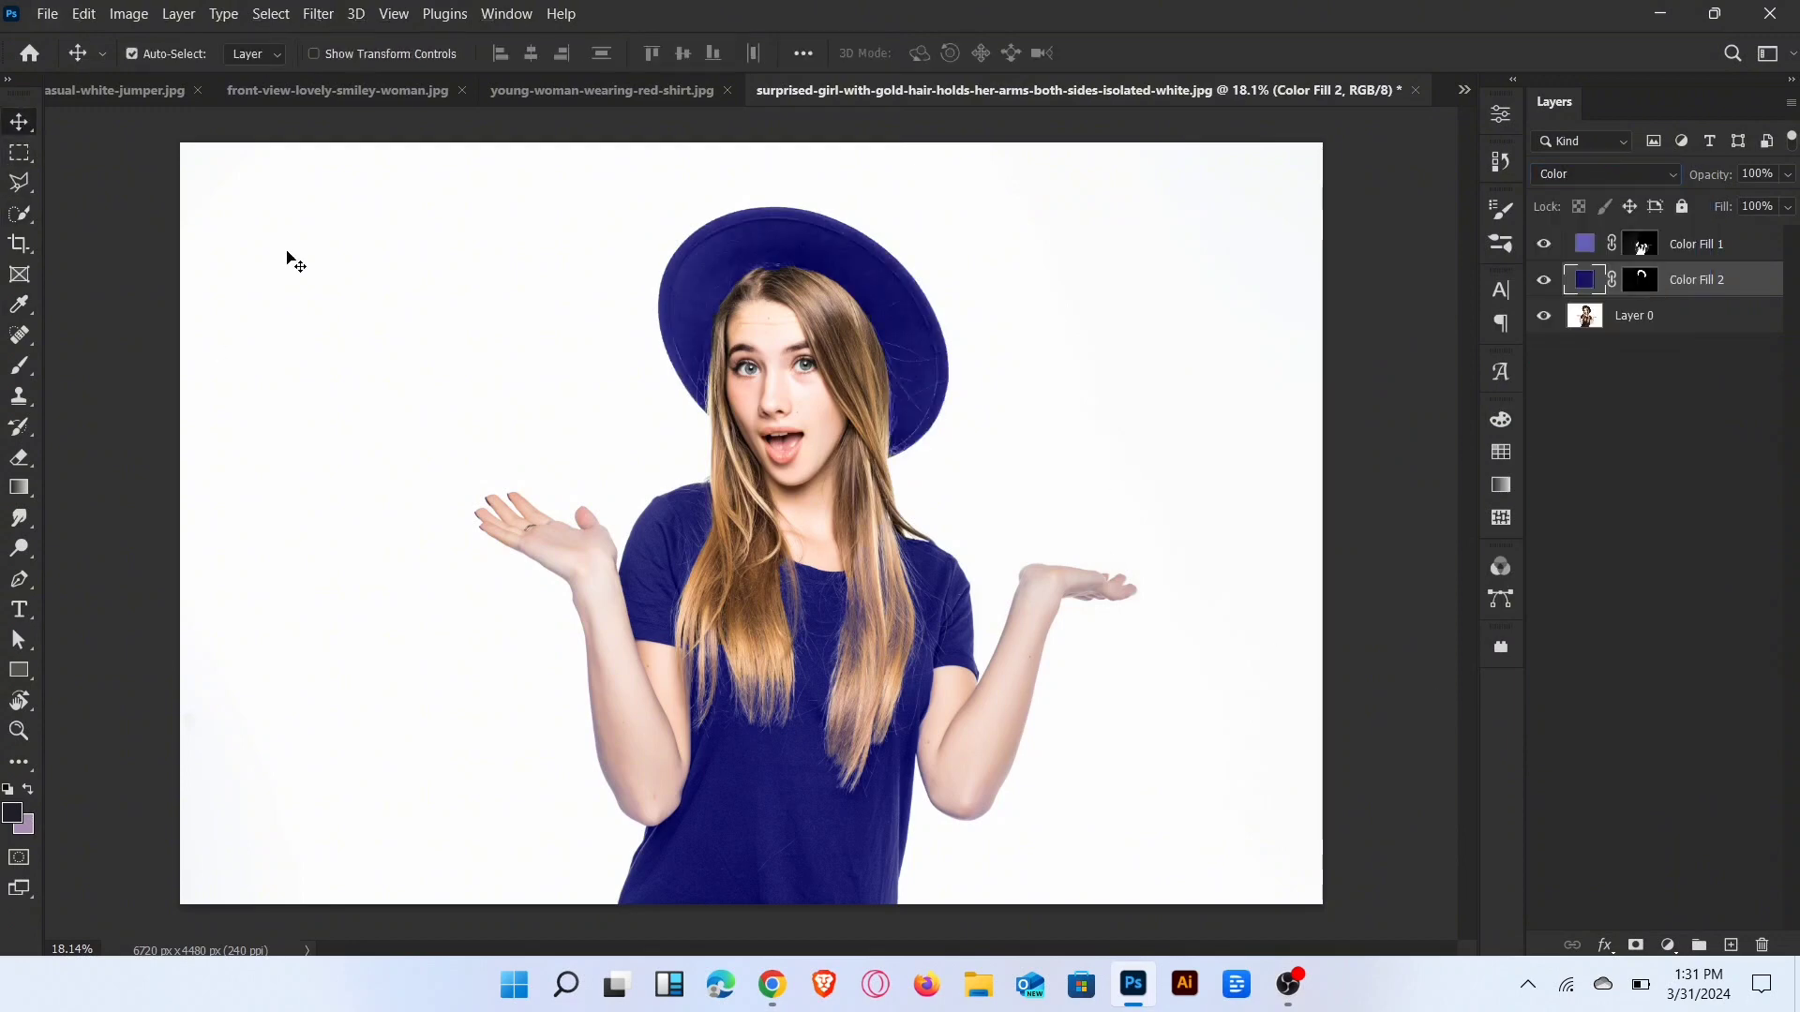
pyautogui.scroll(-2, 901, 462)
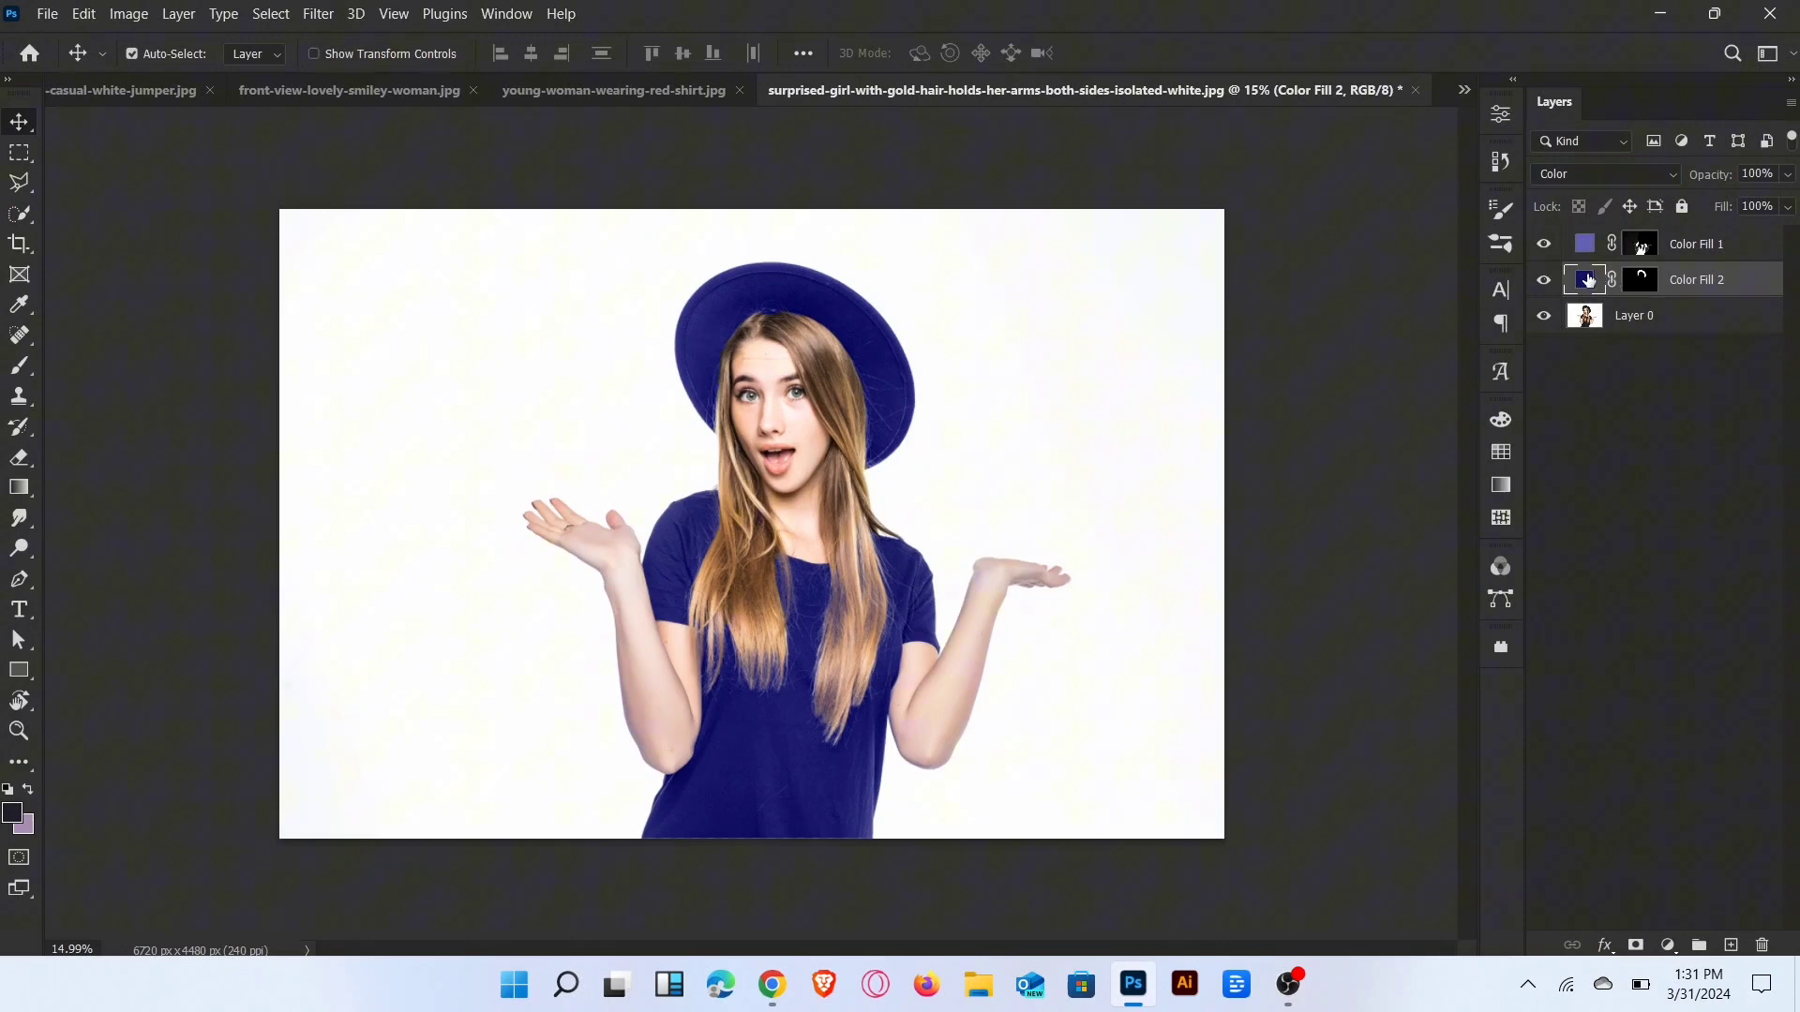
# Step: Change the hat and shirt fill layers' colour to red (ff0000)
pyautogui.doubleClick(1584, 279)
pyautogui.write('ff0000')
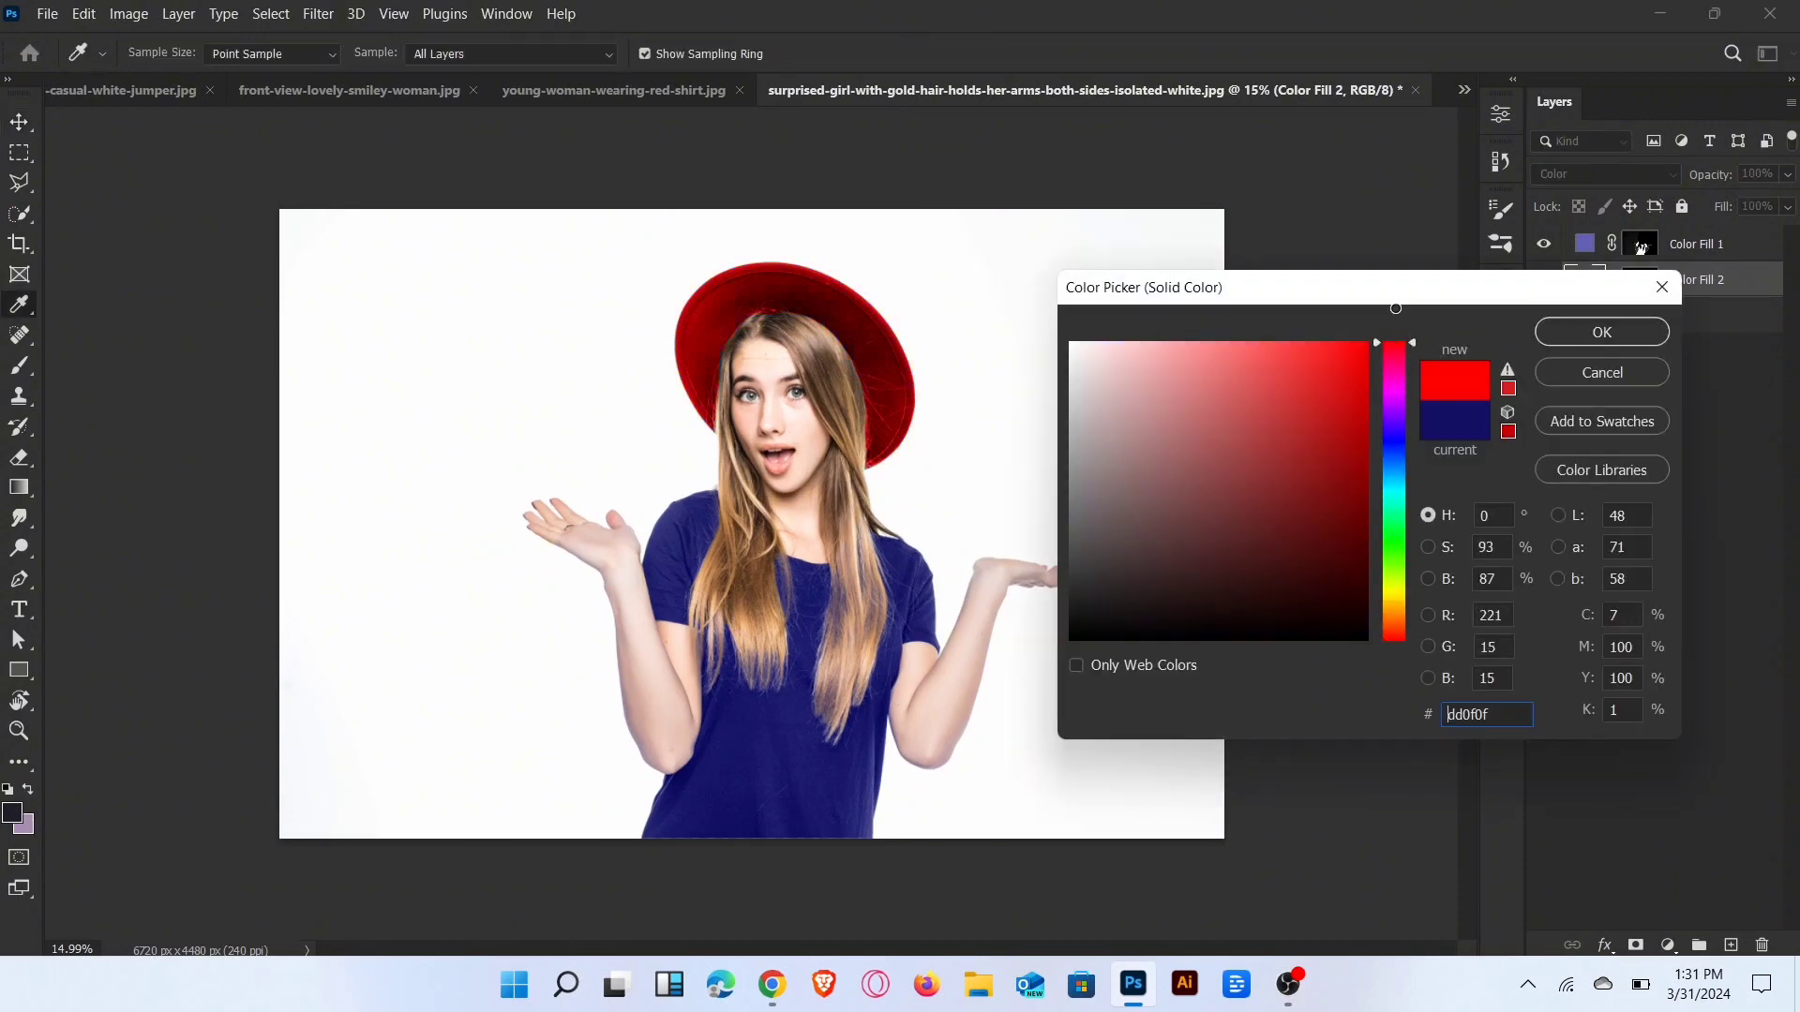
pyautogui.click(1561, 331)
pyautogui.doubleClick(1585, 243)
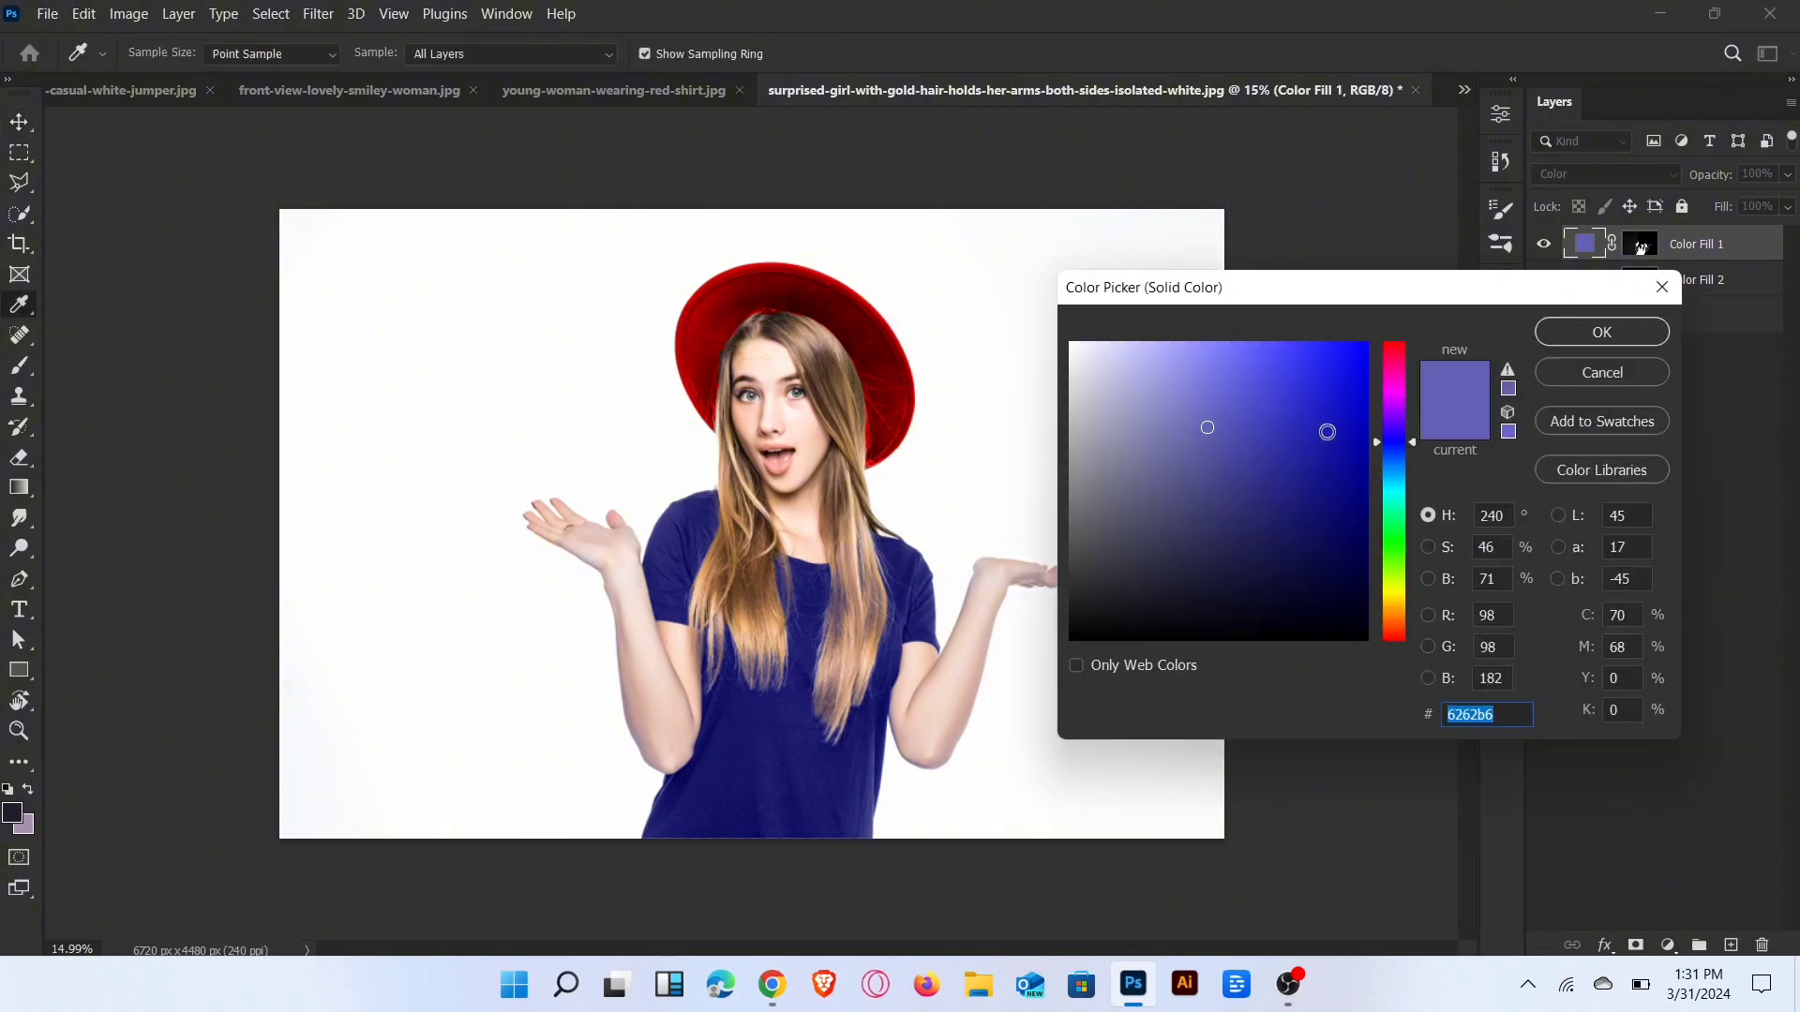
pyautogui.write('ff0000')
pyautogui.click(1601, 332)
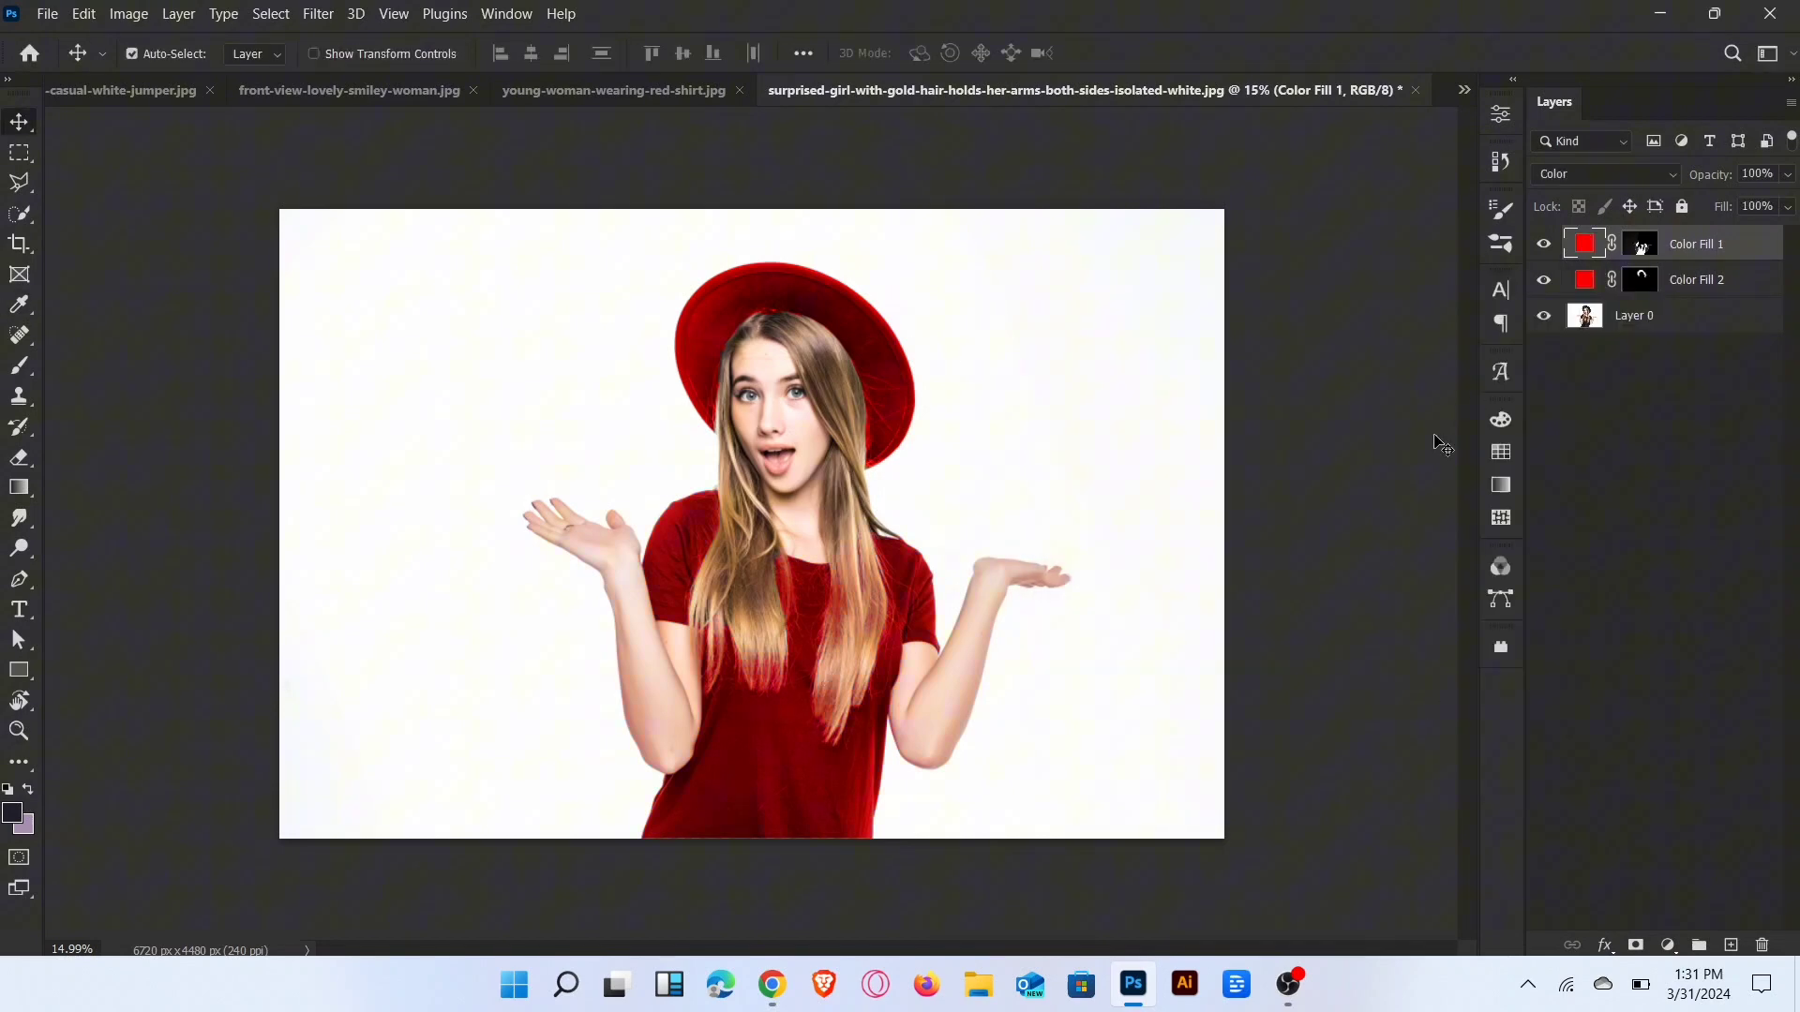
pyautogui.keyDown('shift'); pyautogui.click(1681, 282); pyautogui.keyUp('shift')
# Step: Group the two red fill layers into Group 1 and toggle its visibility to compare
pyautogui.hotkey('ctrl', 'g')
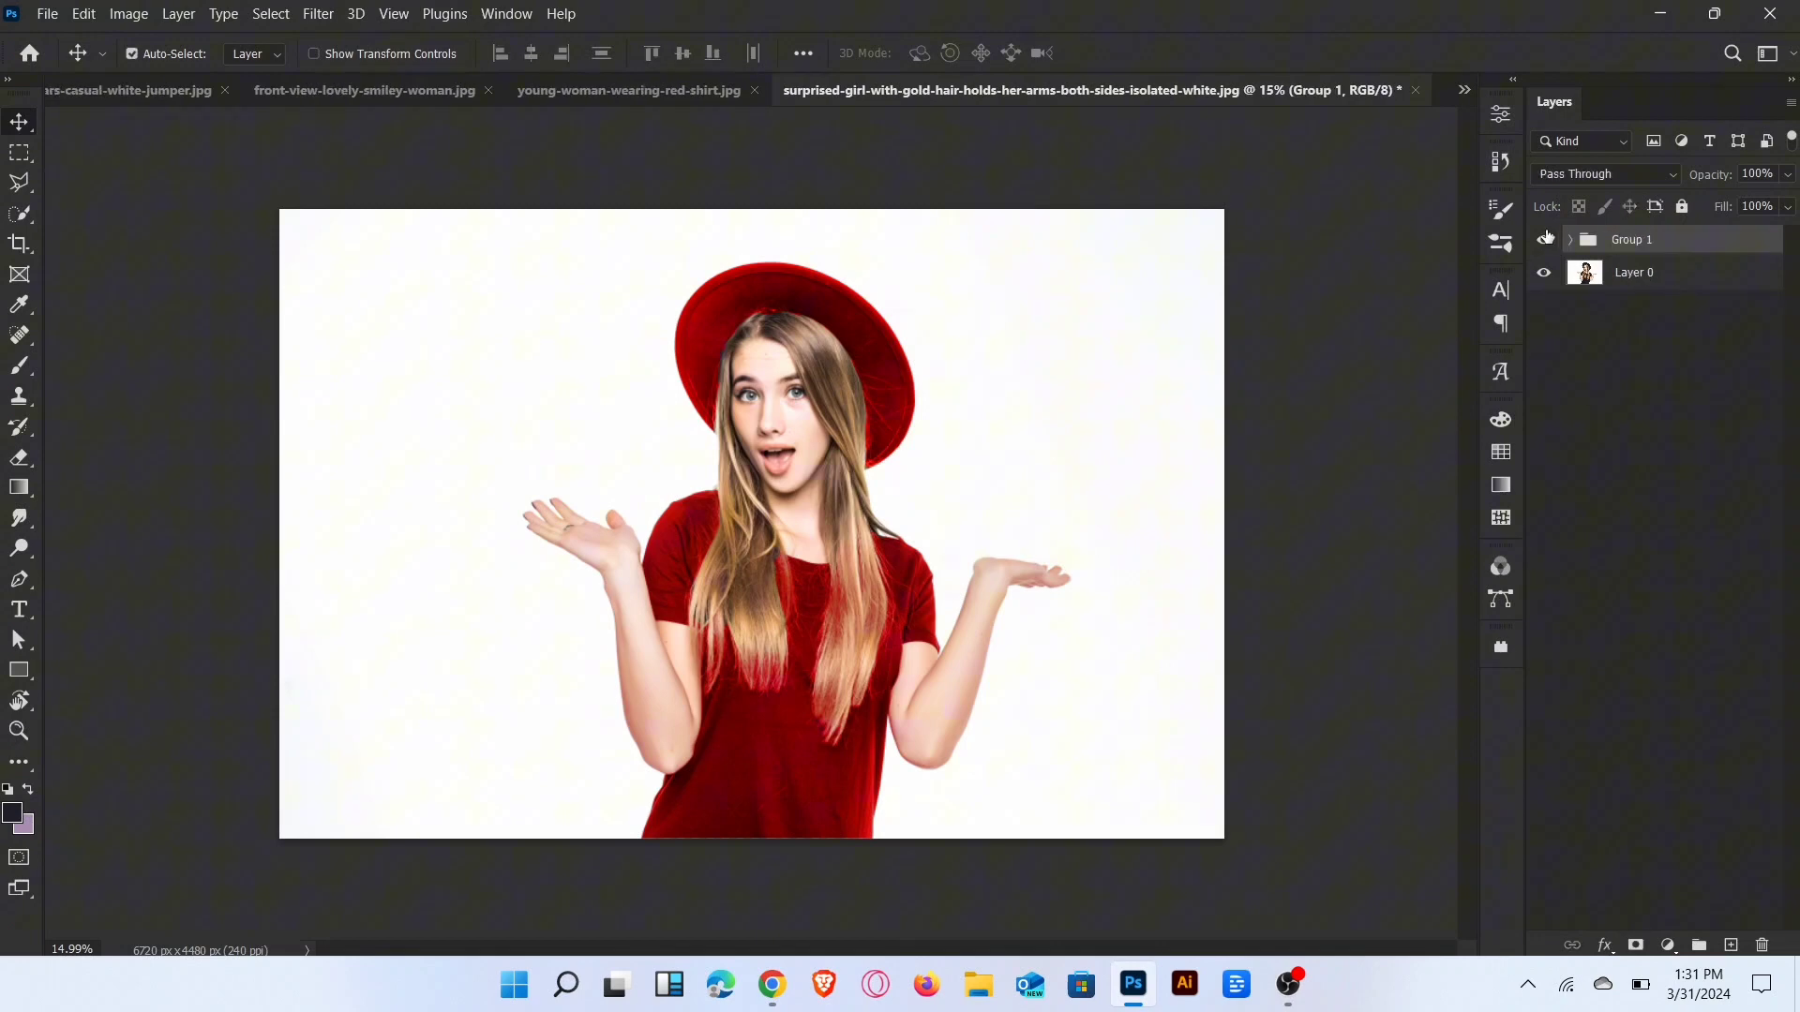
pyautogui.click(1545, 243)
pyautogui.click(1543, 251)
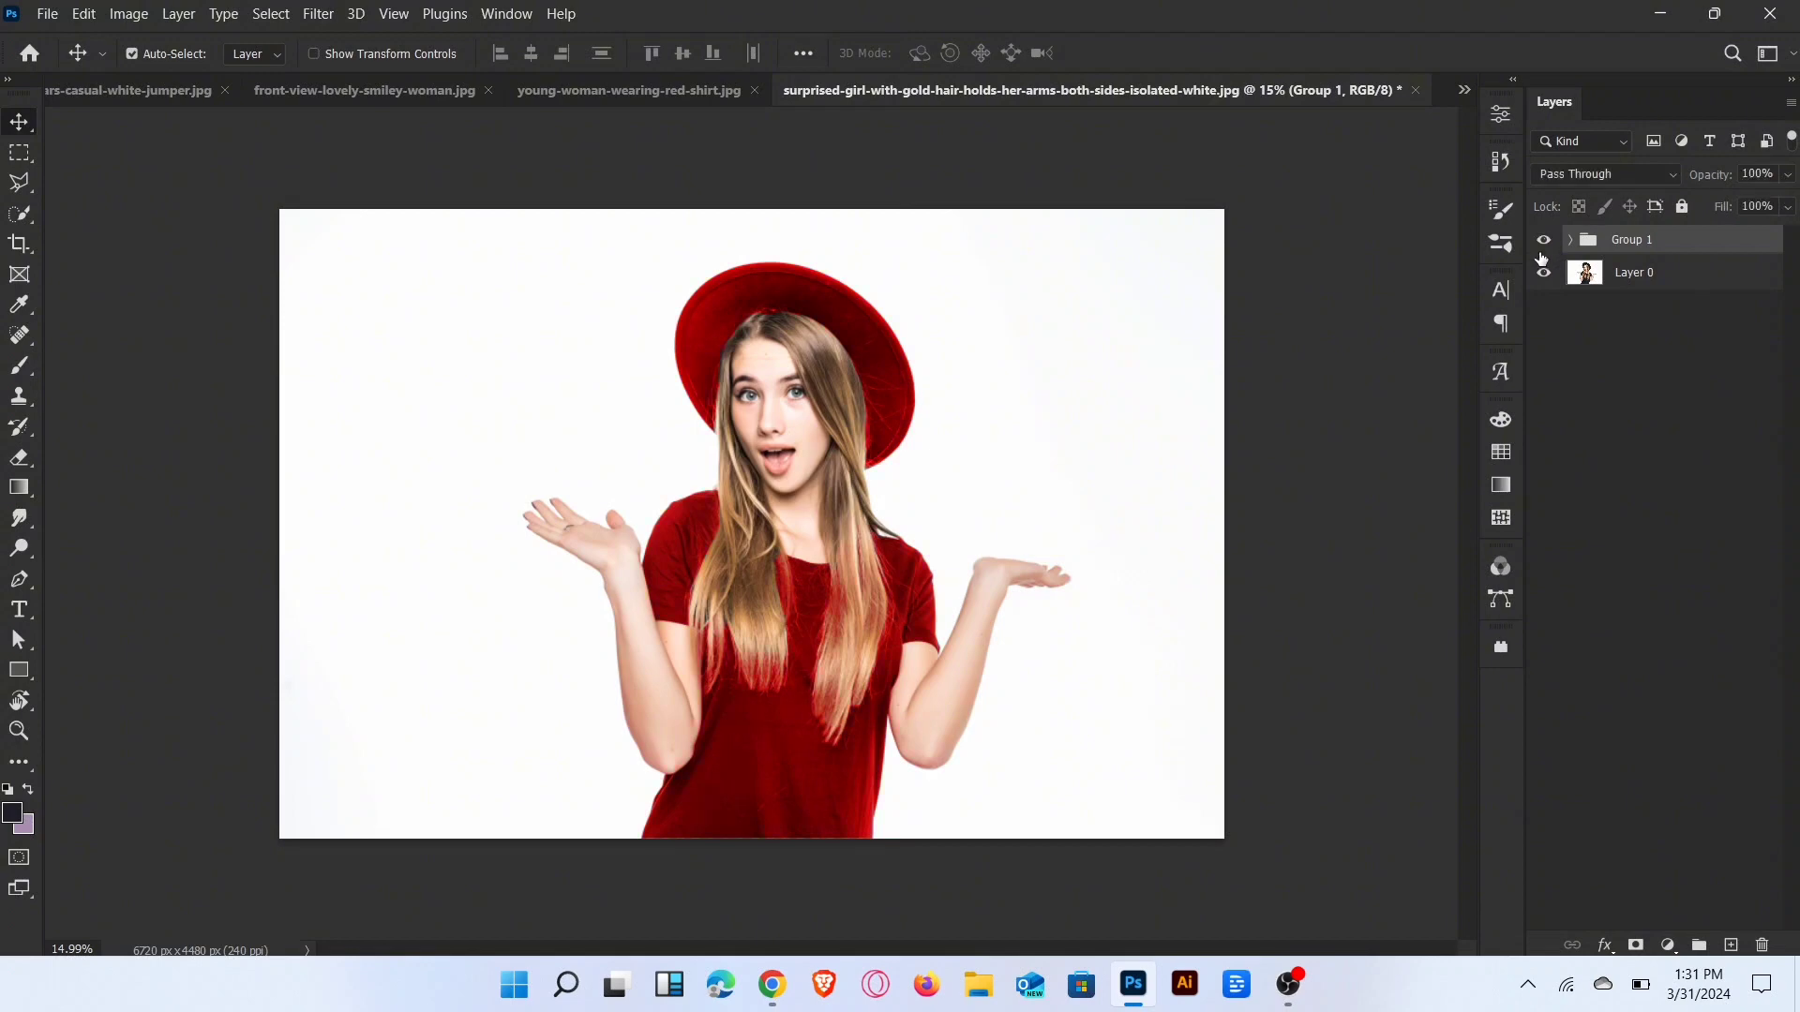